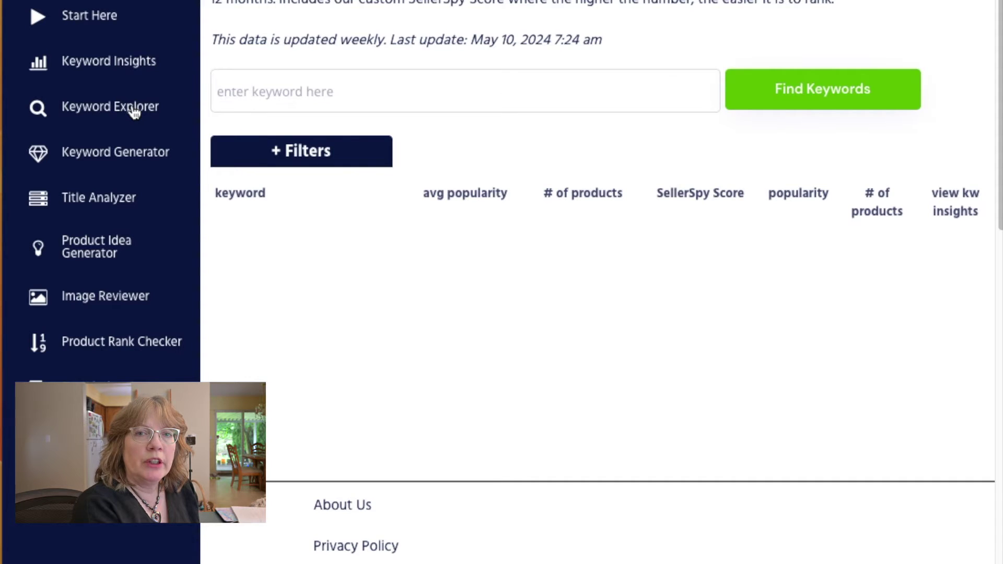
Step: Run a Title Analyzer analysis on the product title "Domino Addition to 12 | Introduction to Adding NO PREP"
click(239, 85)
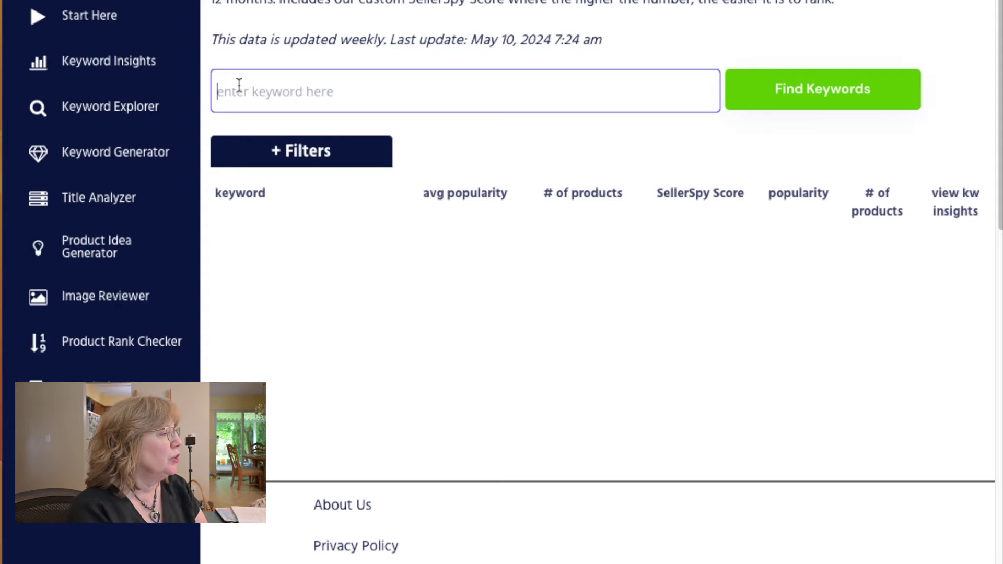
click(93, 202)
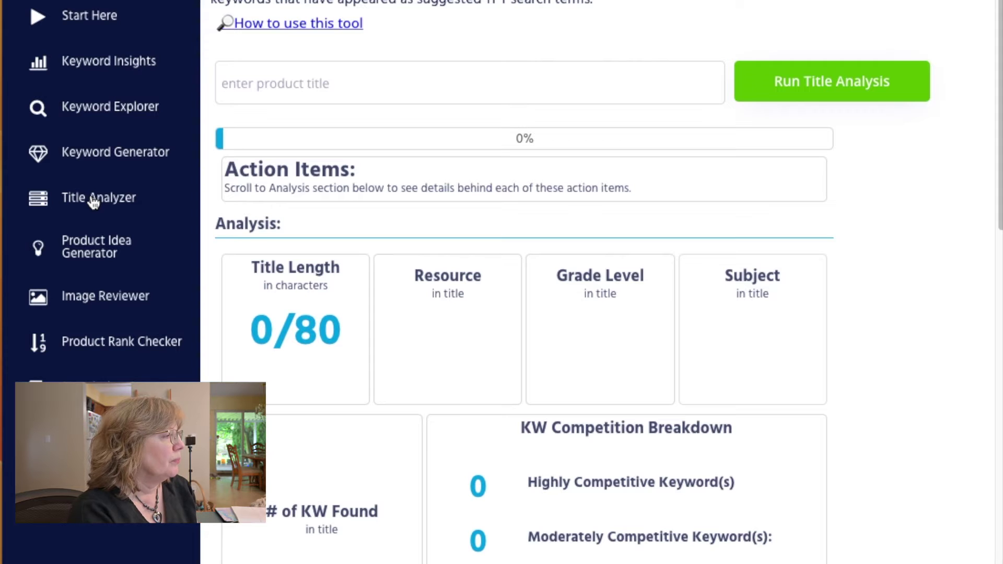
click(305, 89)
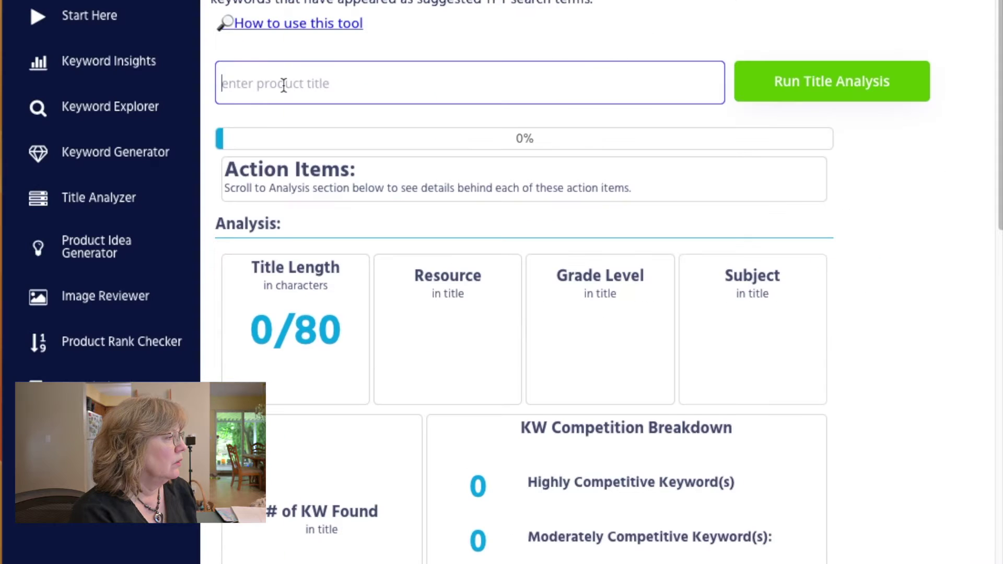
text(Domino Addition to 12 | Introduction to Adding NO PREP  Domino Addition to 12 |)
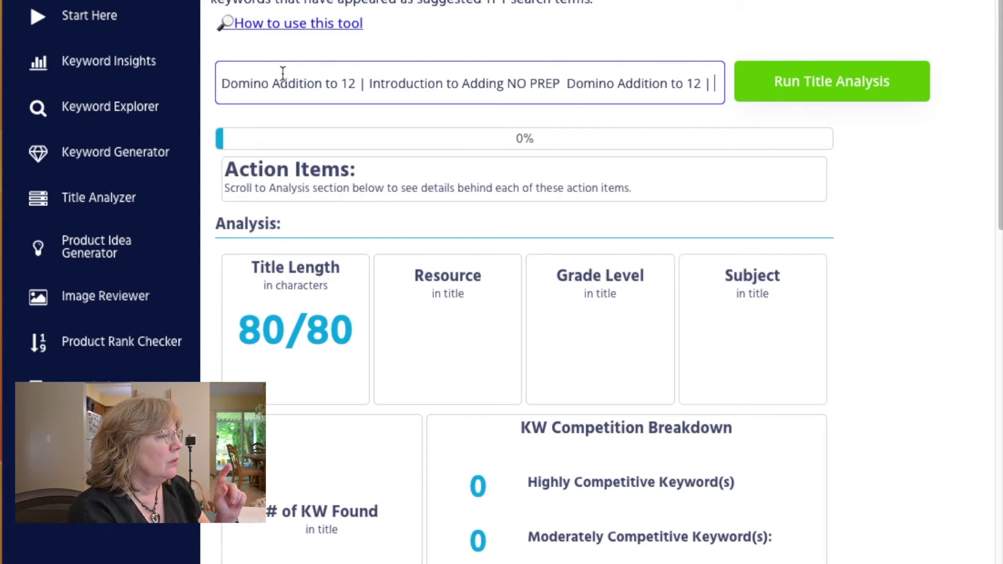
drag(568, 83, 725, 94)
key(BackSpace)
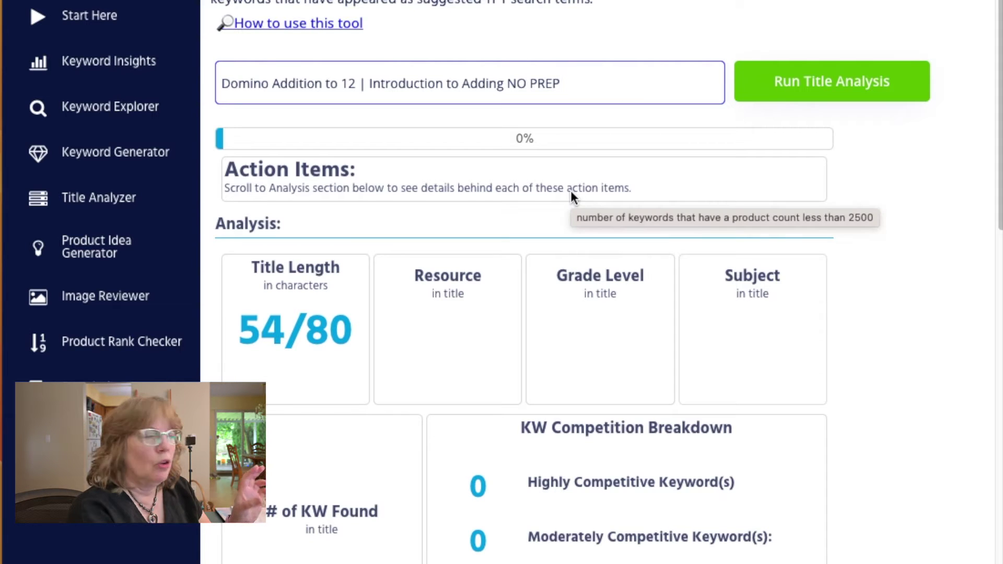
click(836, 83)
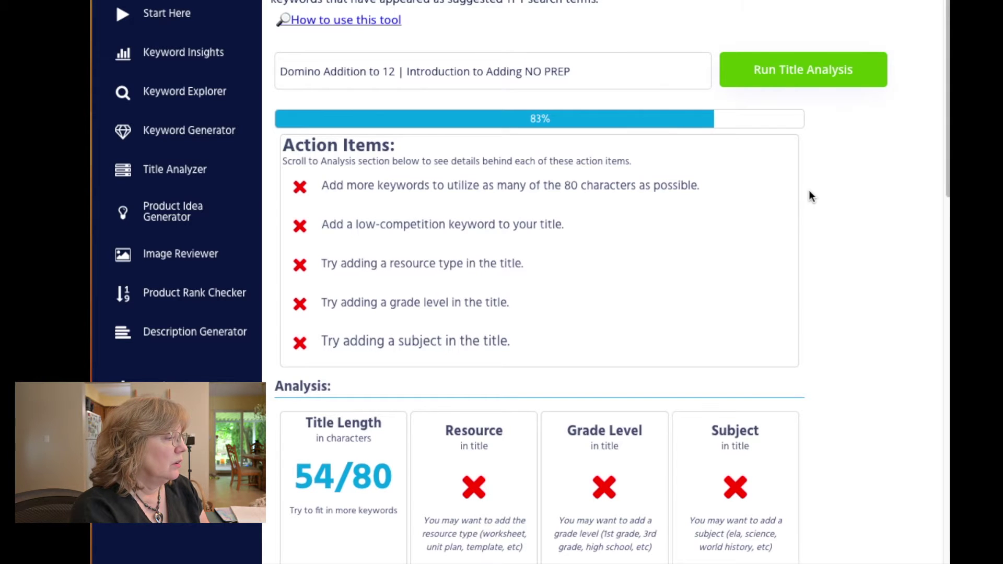
Step: Examine the title's action items, keyword competition breakdown, and the popularity and product counts of its current keywords
scroll(809, 193, down, 3)
scroll(810, 193, down, 2)
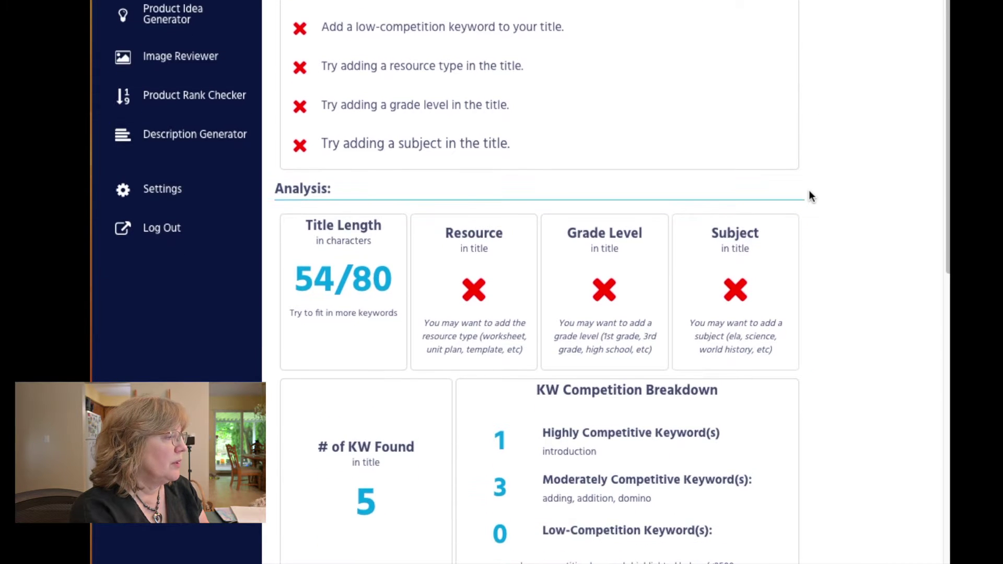
scroll(809, 190, down, 1)
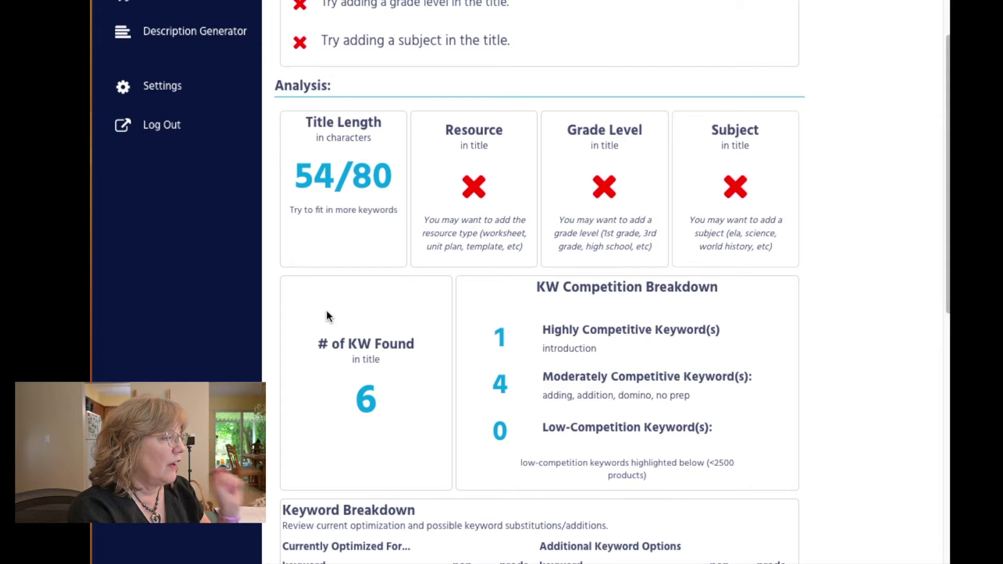
scroll(327, 310, up, 6)
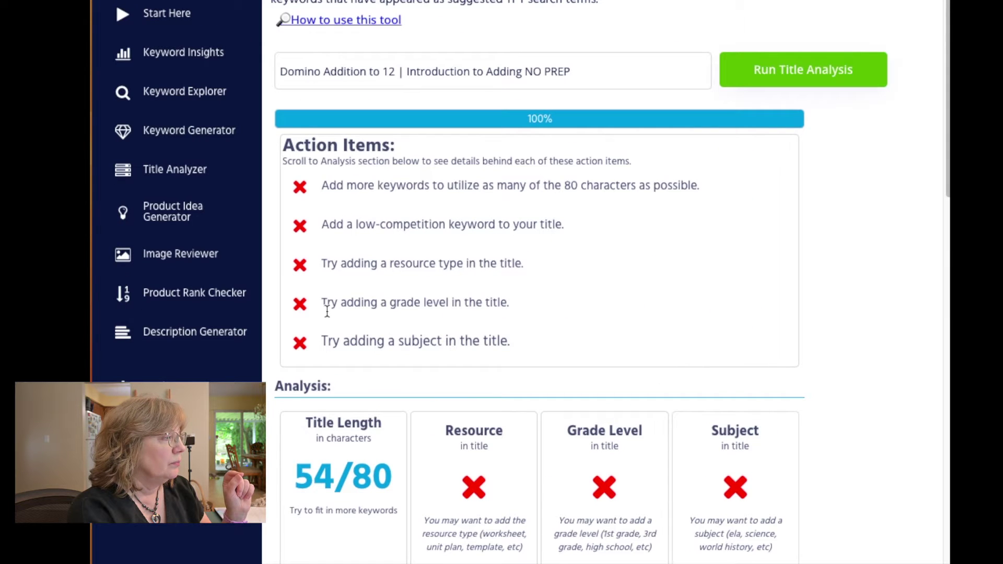
mouse_move(328, 314)
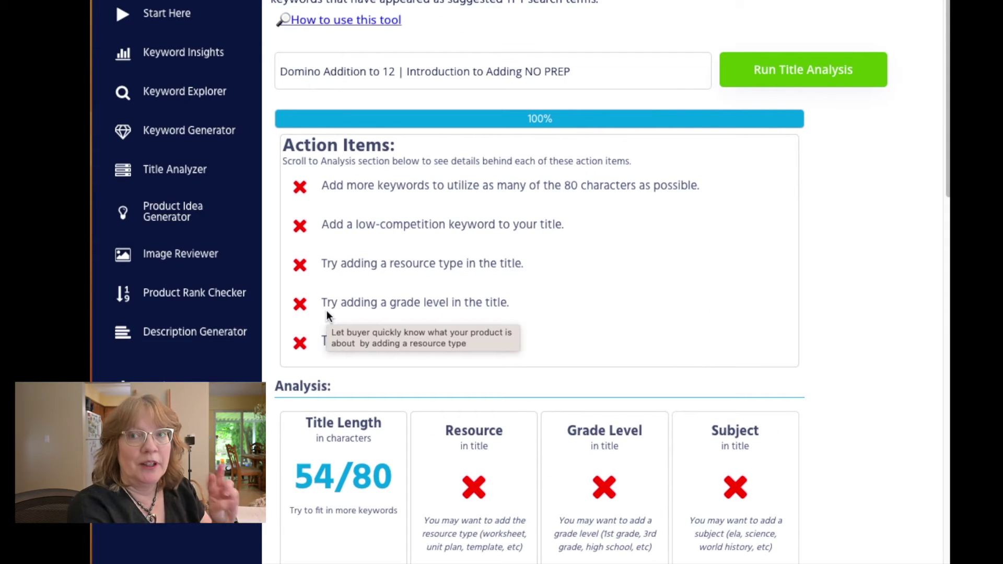
scroll(327, 310, down, 5)
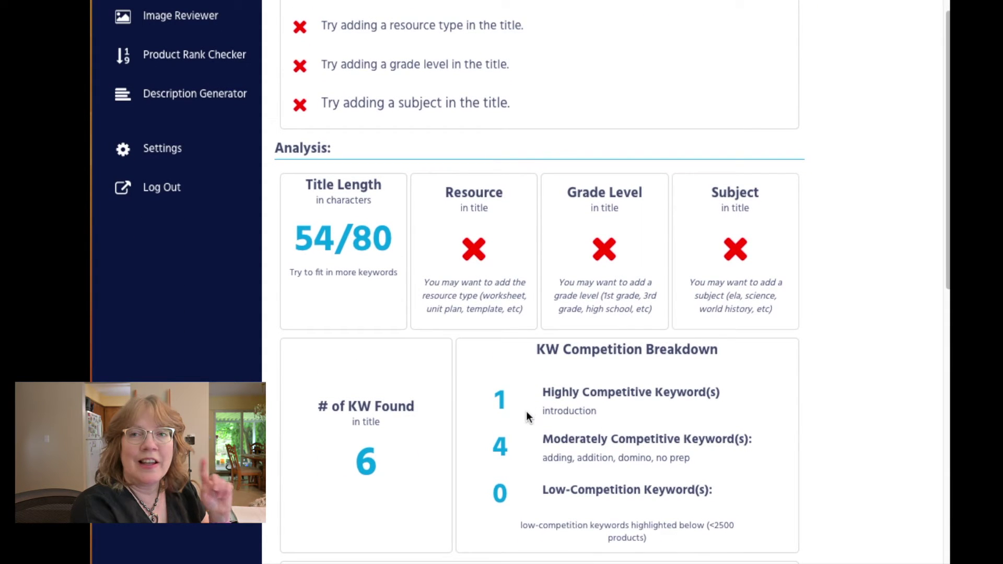
mouse_move(526, 412)
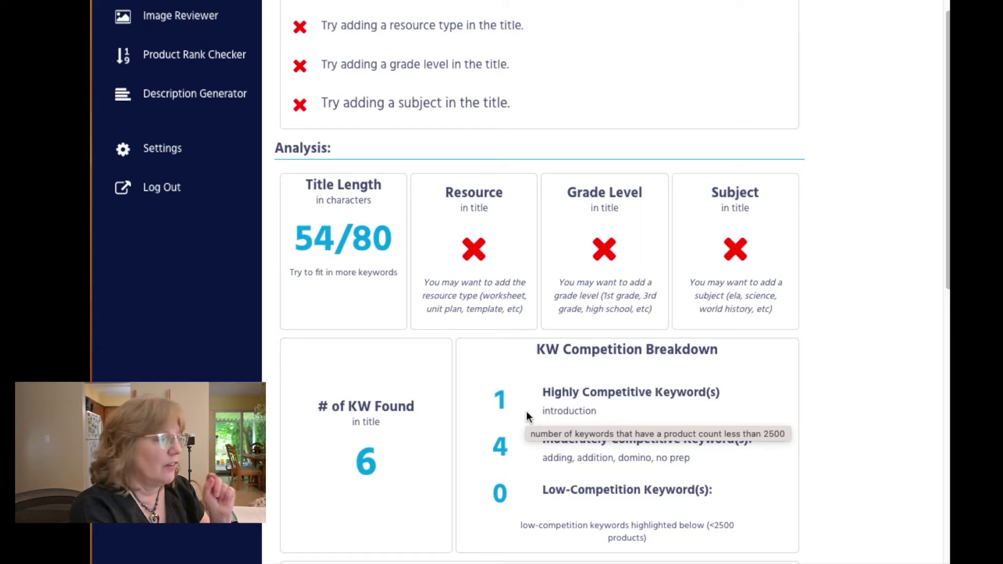
scroll(526, 412, down, 6)
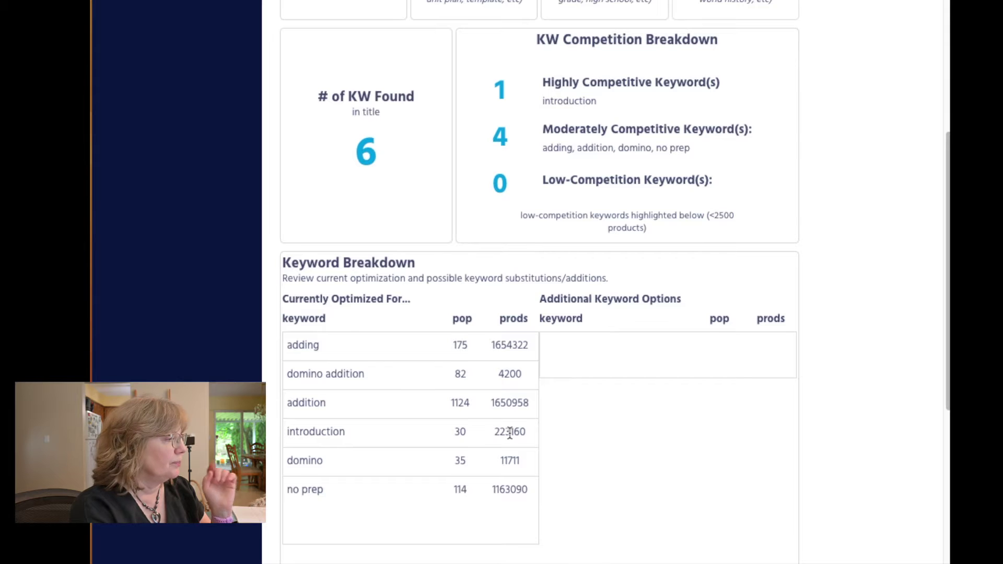
scroll(510, 434, up, 4)
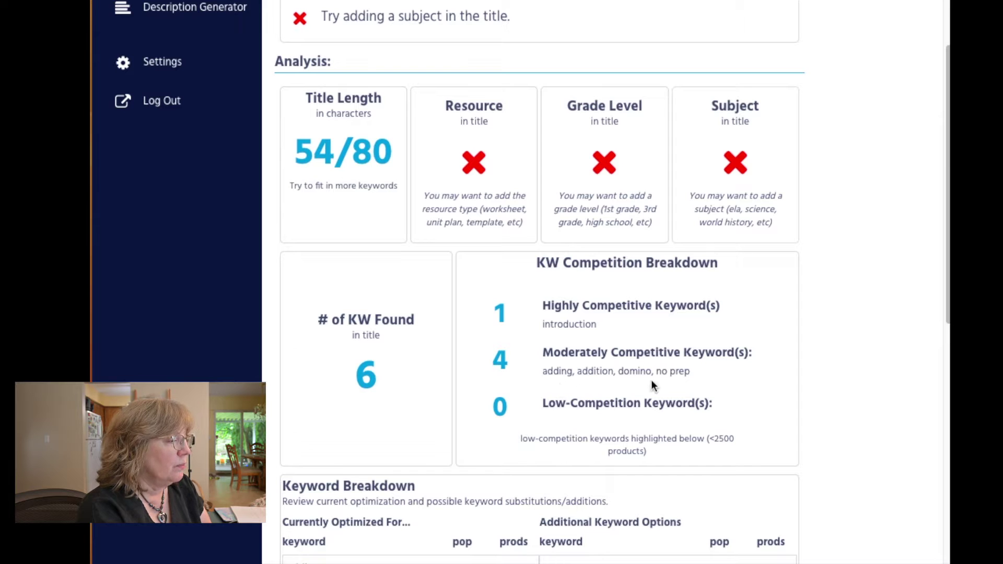
scroll(557, 416, down, 3)
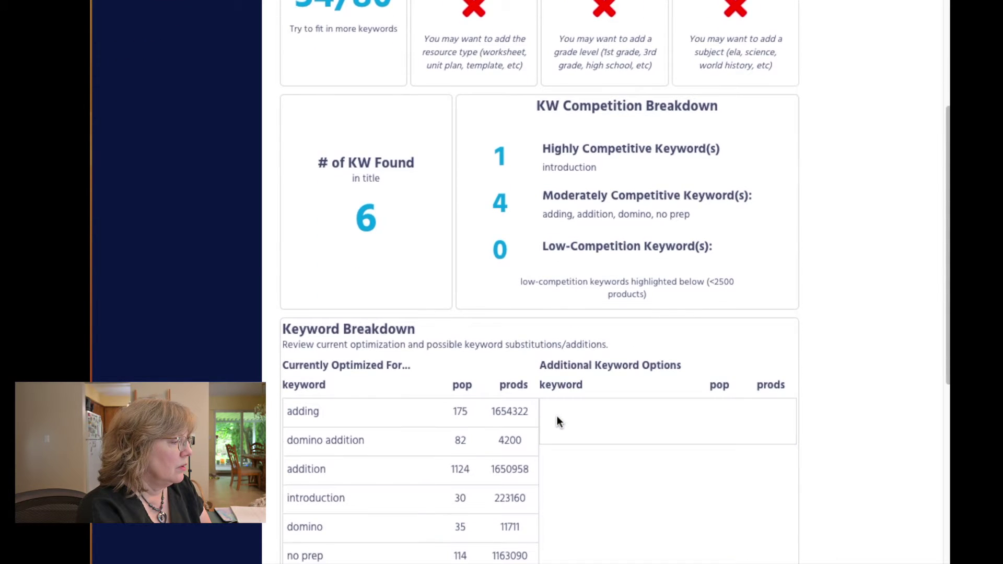
scroll(557, 416, down, 1)
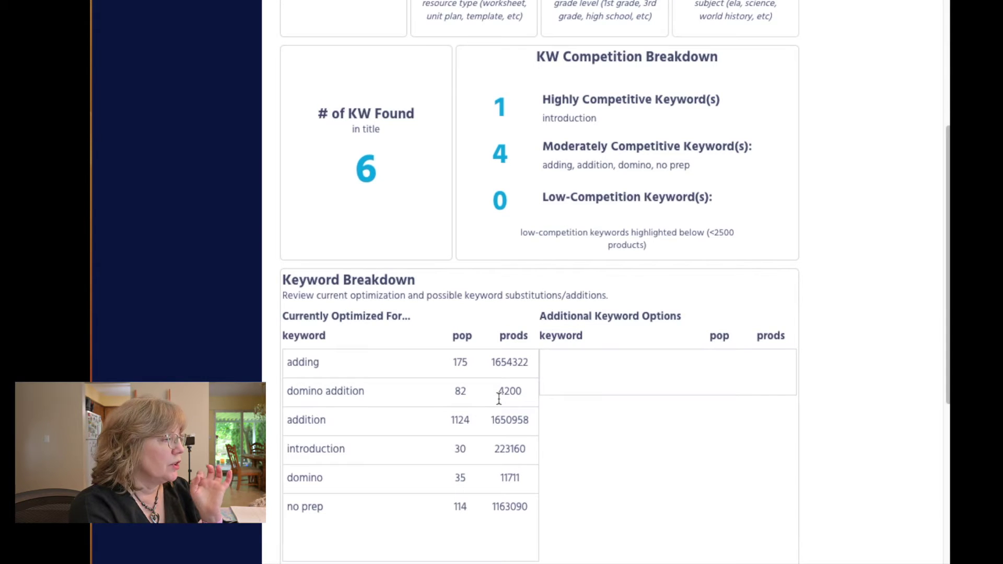
scroll(499, 399, up, 10)
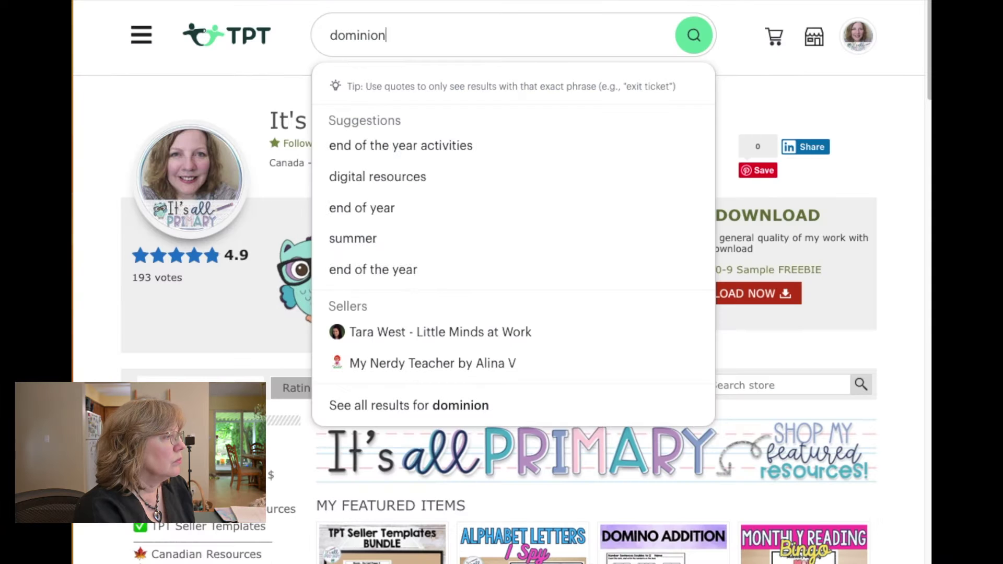
Step: Switch to TPT, search for "domino addition to 12", and check where the It's All Primary listing ranks
text(addition to 1)
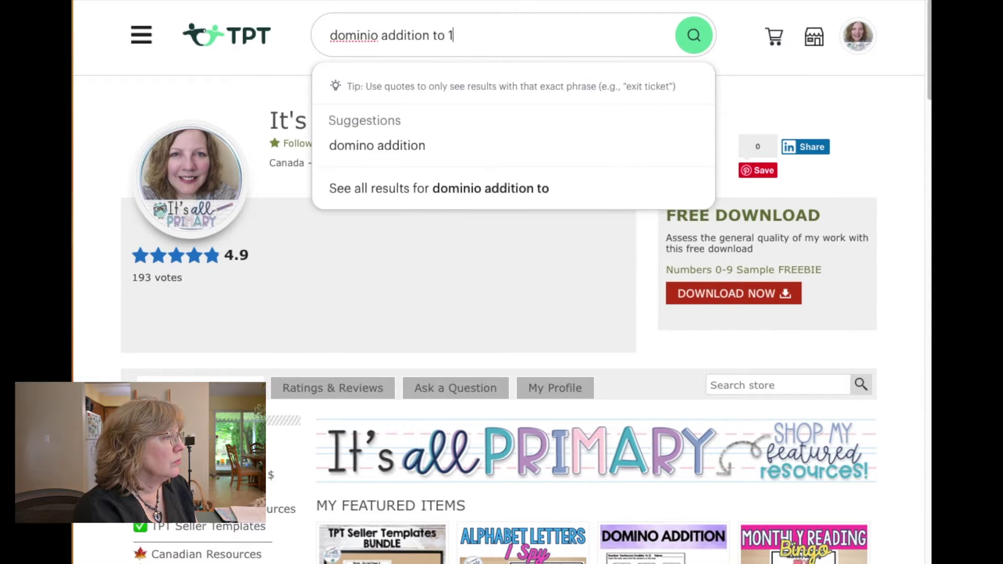
text(2)
click(371, 35)
key(BackSpace)
click(694, 36)
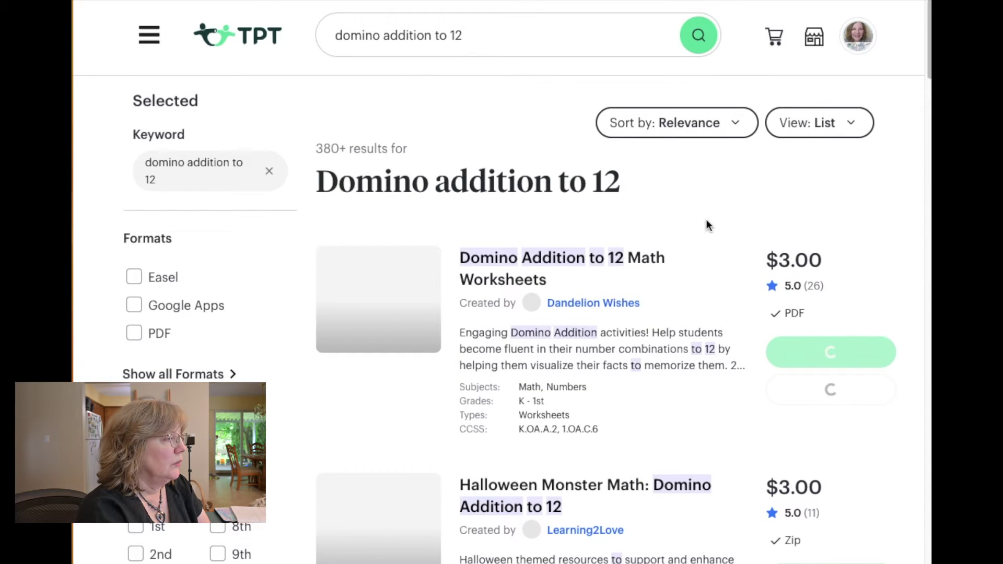
scroll(707, 221, down, 8)
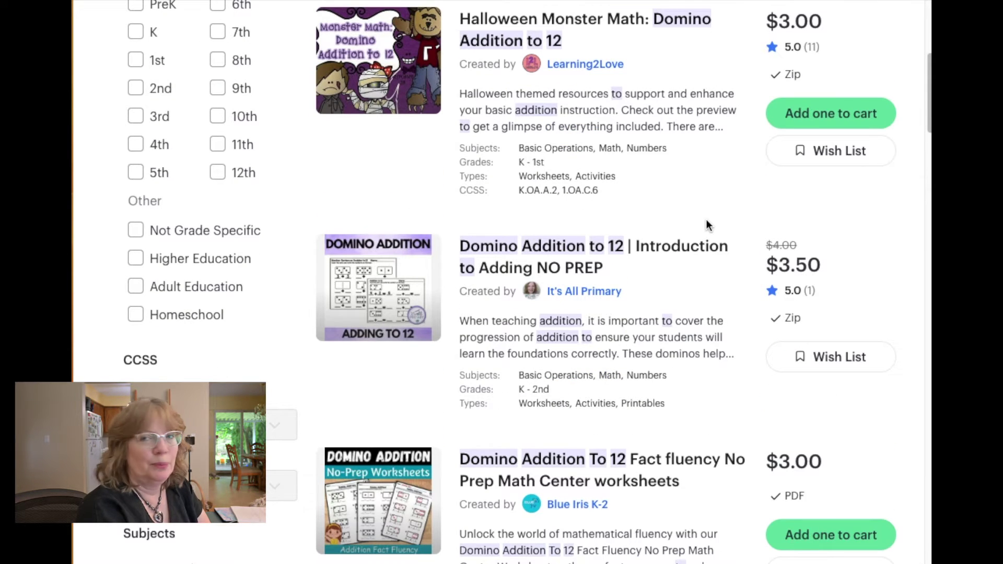
scroll(707, 225, up, 8)
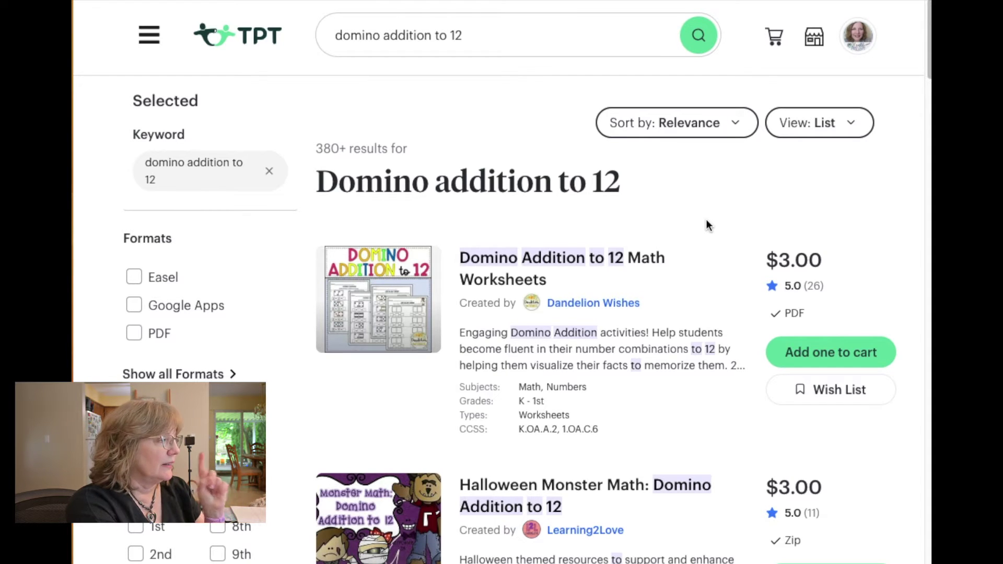
scroll(707, 221, down, 8)
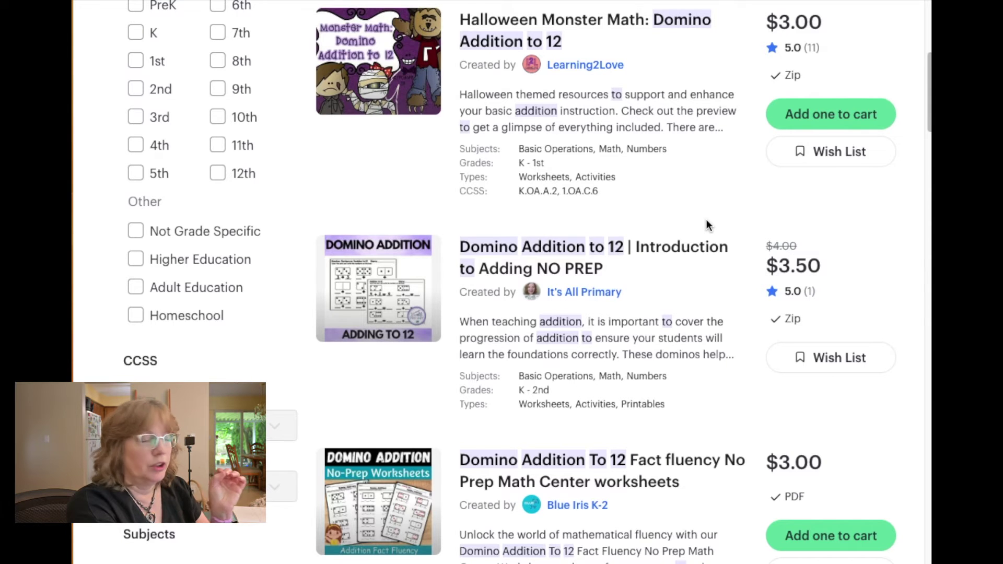
Step: Shorten the TPT search phrase to "domino addition" and run the search again
scroll(707, 221, up, 8)
click(462, 36)
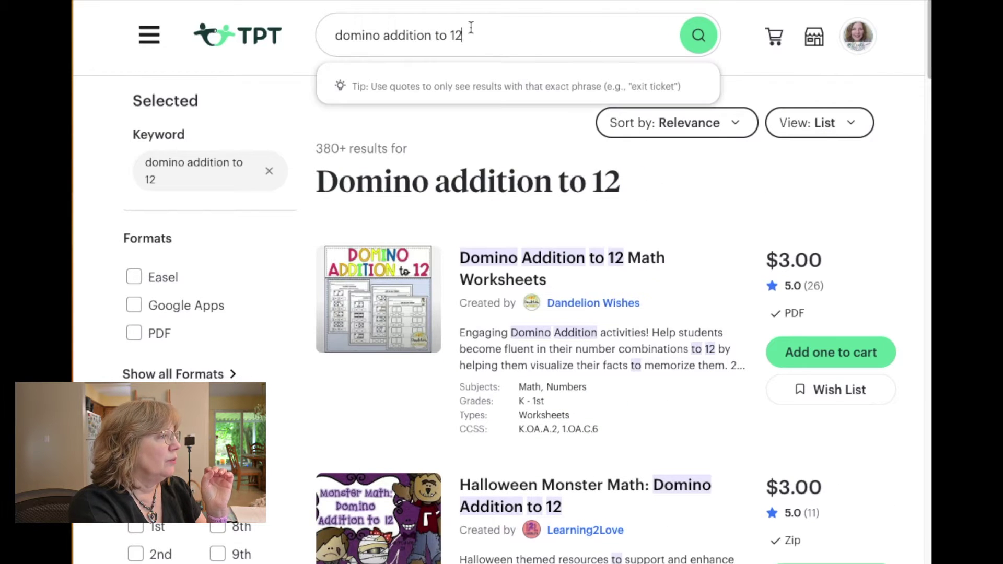
key(BackSpace)
key(BackSpace)
key(BackSpace)
key(BackSpace)
key(BackSpace)
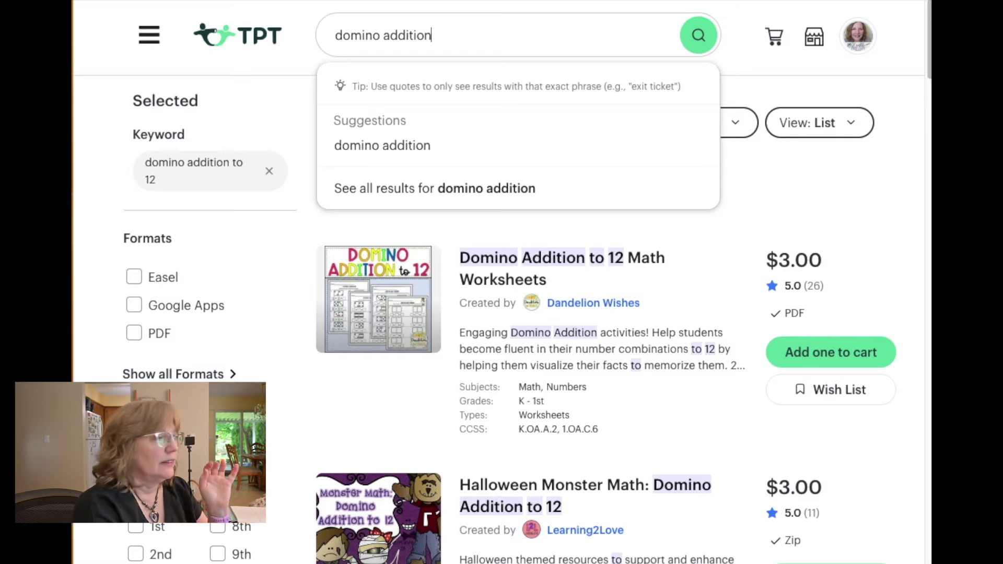
click(698, 39)
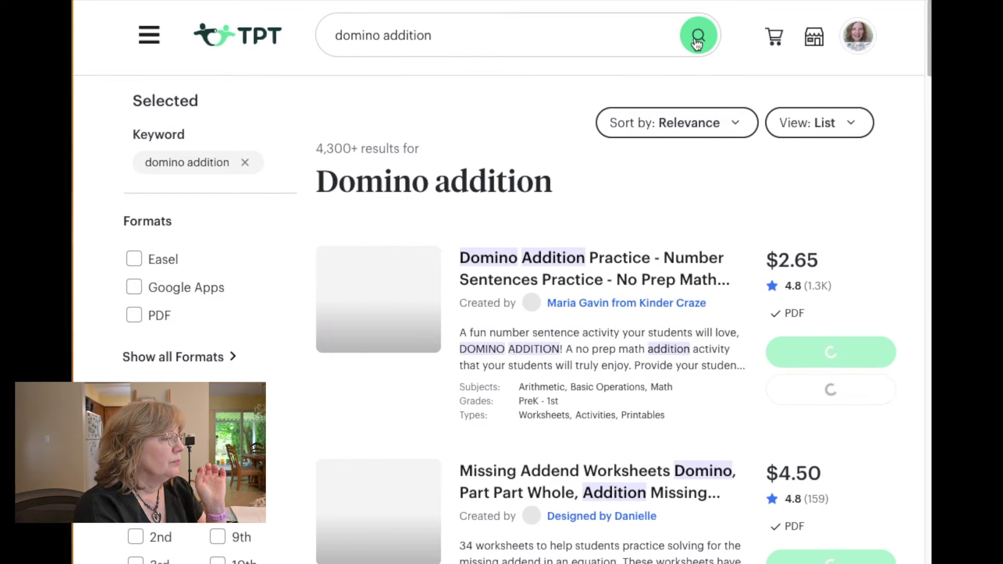
Step: Look through the first page of "domino addition" results for the It's All Primary listing
scroll(651, 215, down, 1)
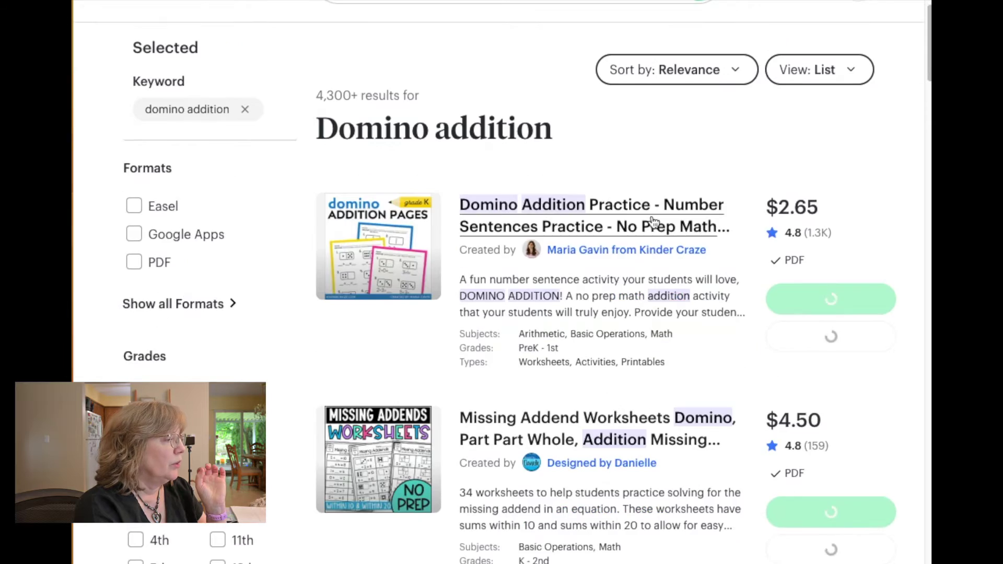
scroll(653, 216, down, 2)
scroll(652, 216, down, 15)
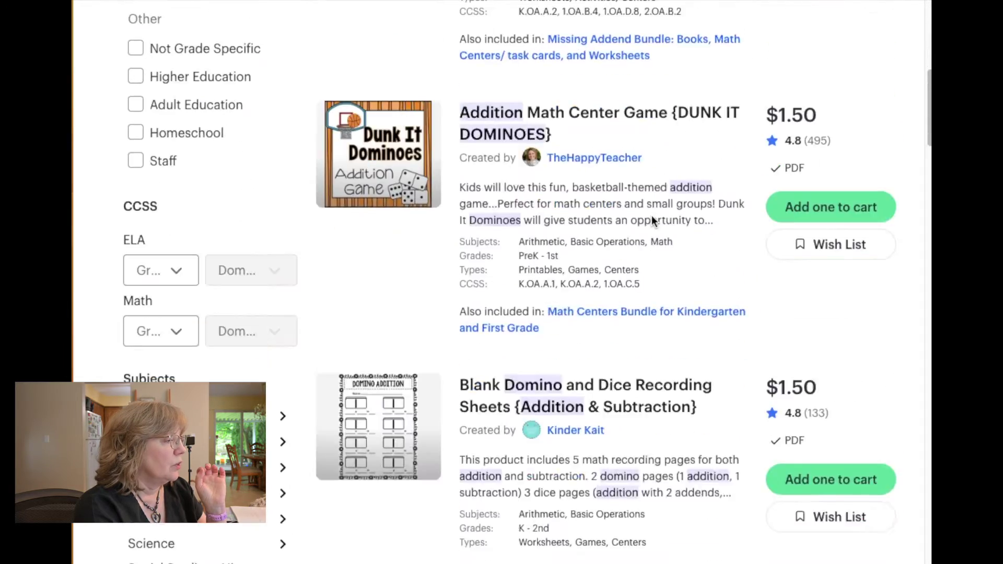
scroll(652, 217, down, 20)
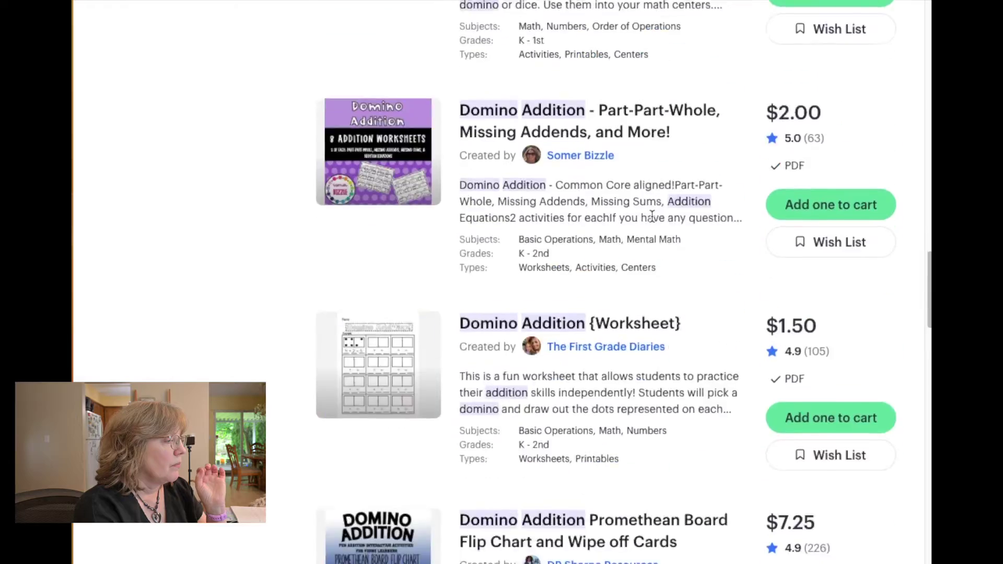
scroll(651, 219, down, 10)
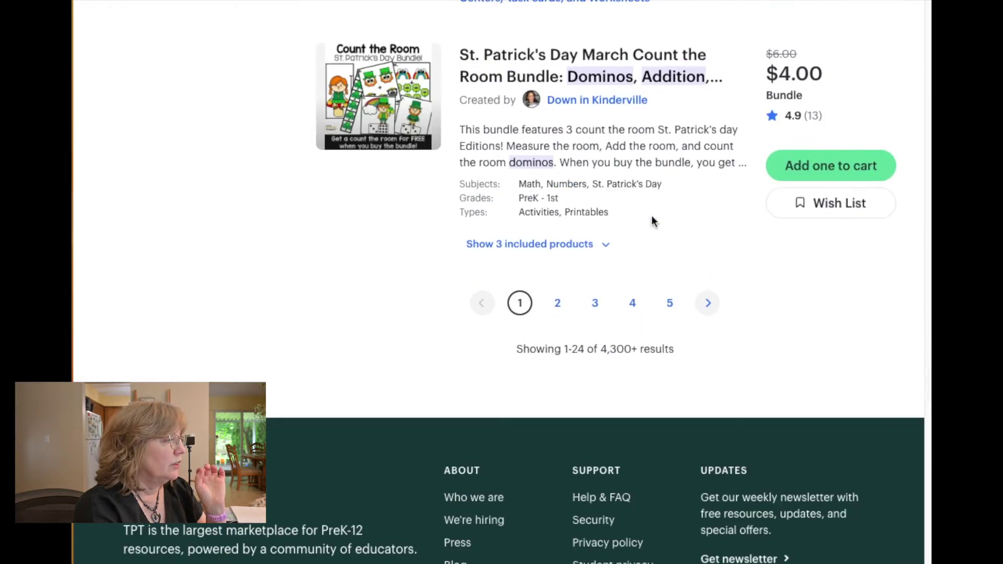
Step: Open page 2 of the "domino addition" results and look for the It's All Primary listing
click(560, 305)
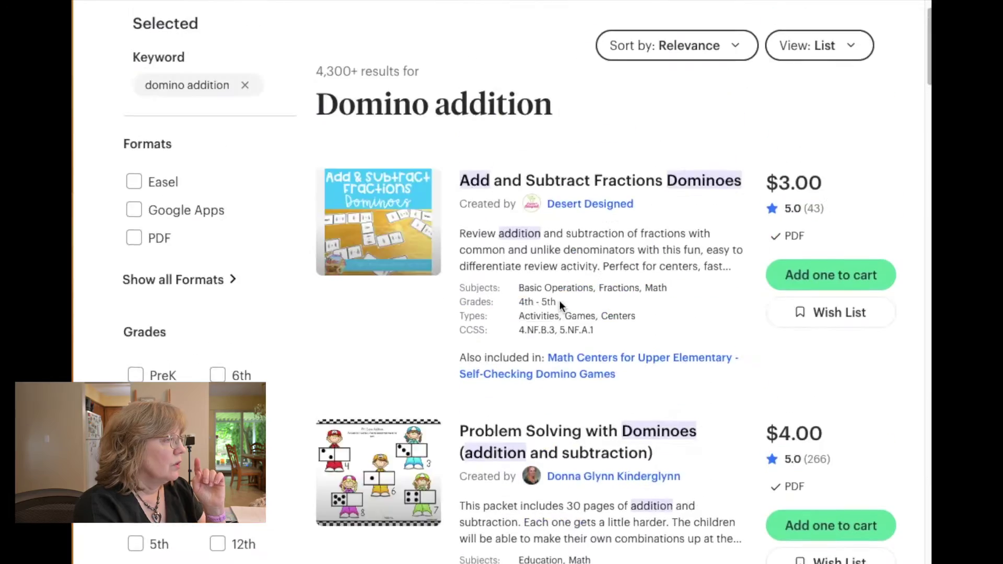
scroll(560, 305, down, 12)
scroll(560, 304, down, 8)
scroll(560, 304, down, 20)
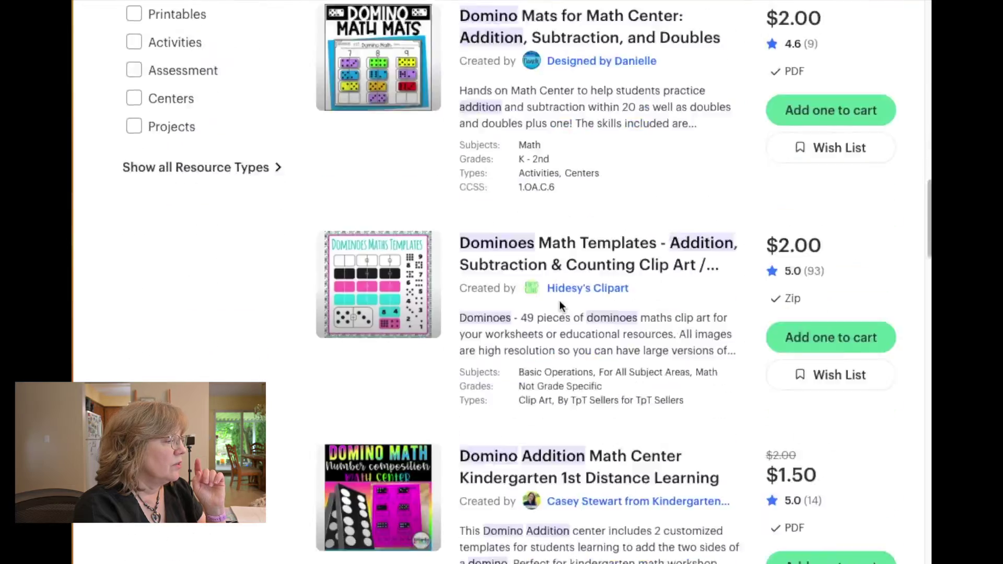
scroll(560, 307, down, 20)
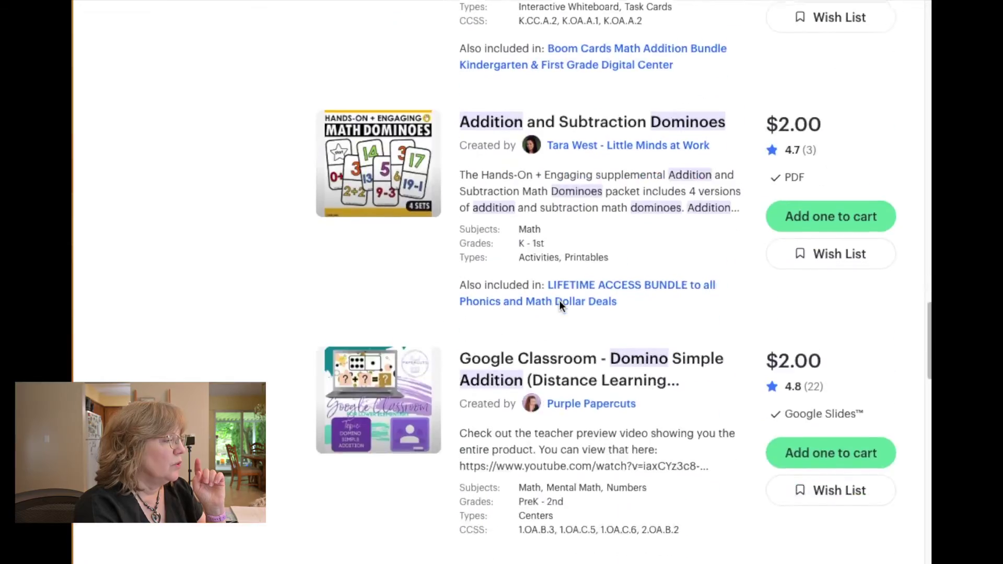
scroll(560, 307, down, 20)
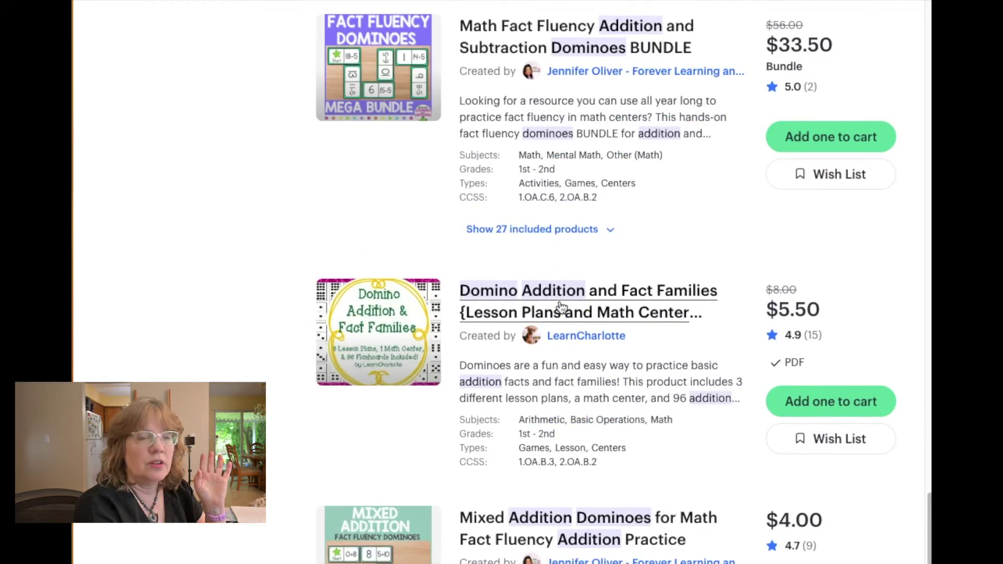
scroll(560, 307, down, 20)
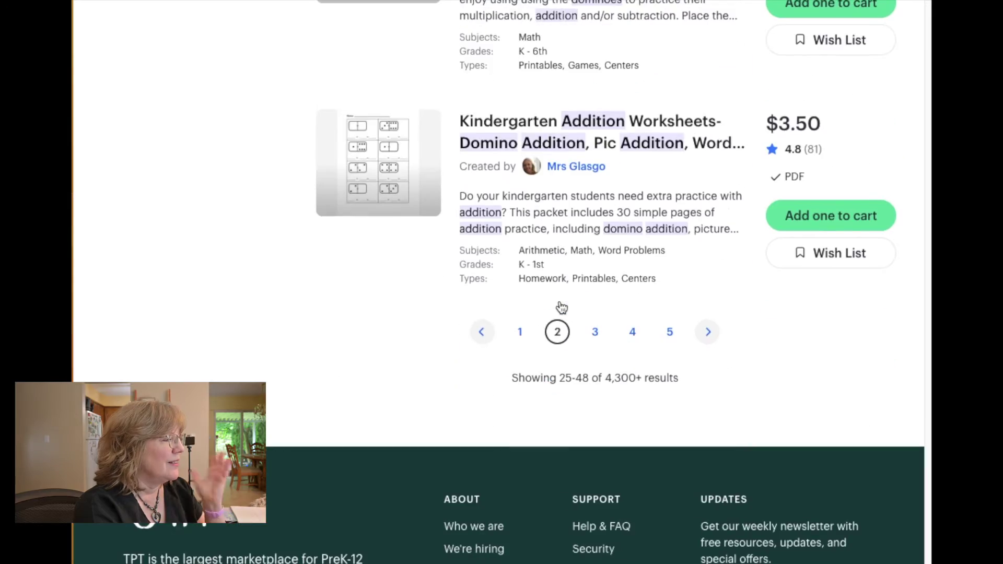
Step: Go to results page 3 and check its products for the It's All Primary listing
click(596, 334)
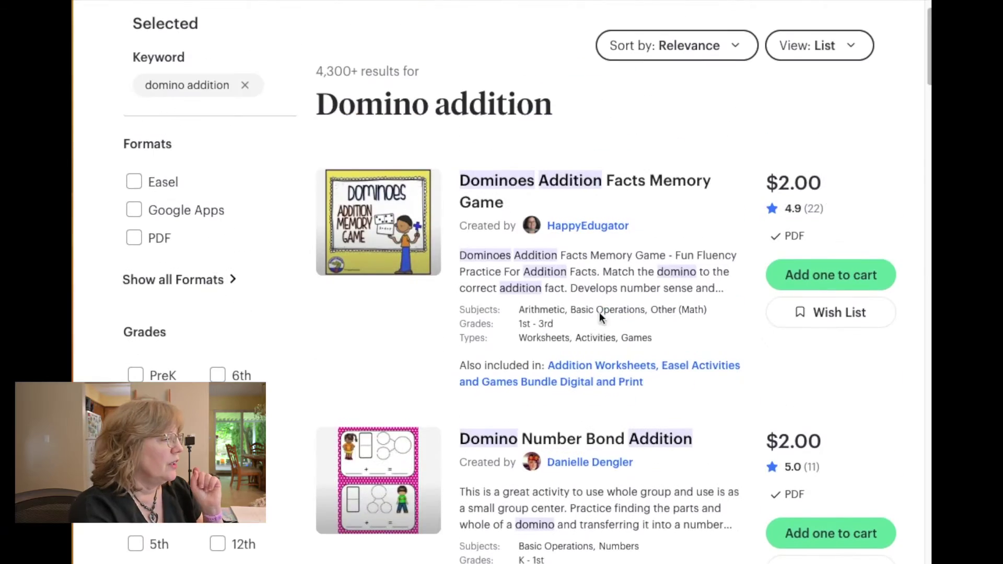
scroll(605, 285, down, 15)
scroll(605, 285, down, 20)
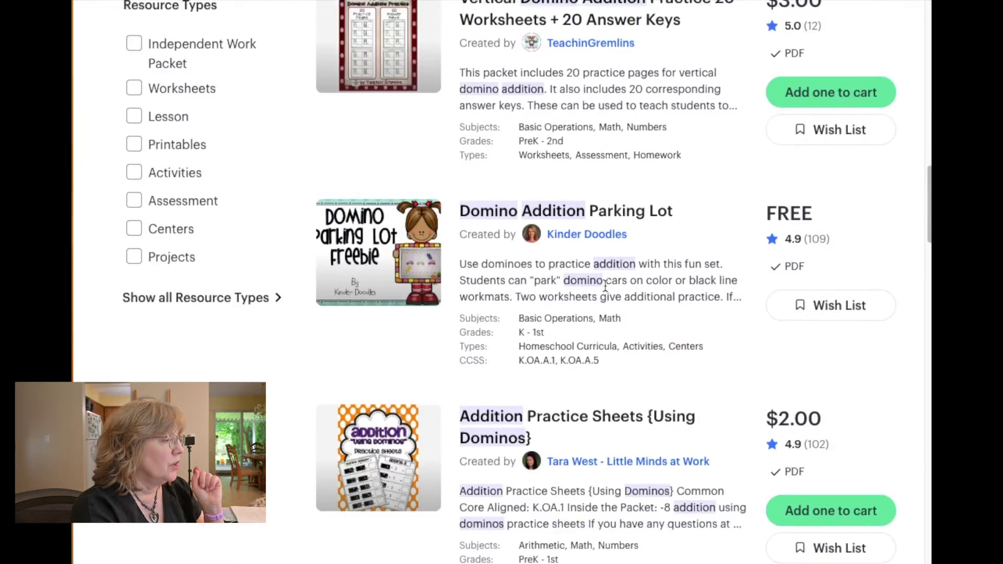
scroll(605, 285, down, 20)
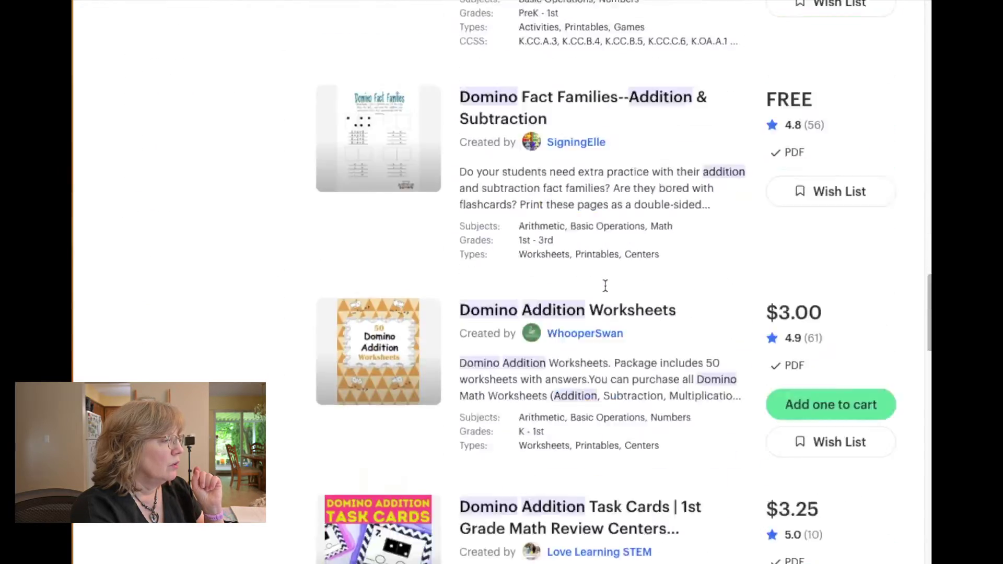
scroll(605, 285, down, 20)
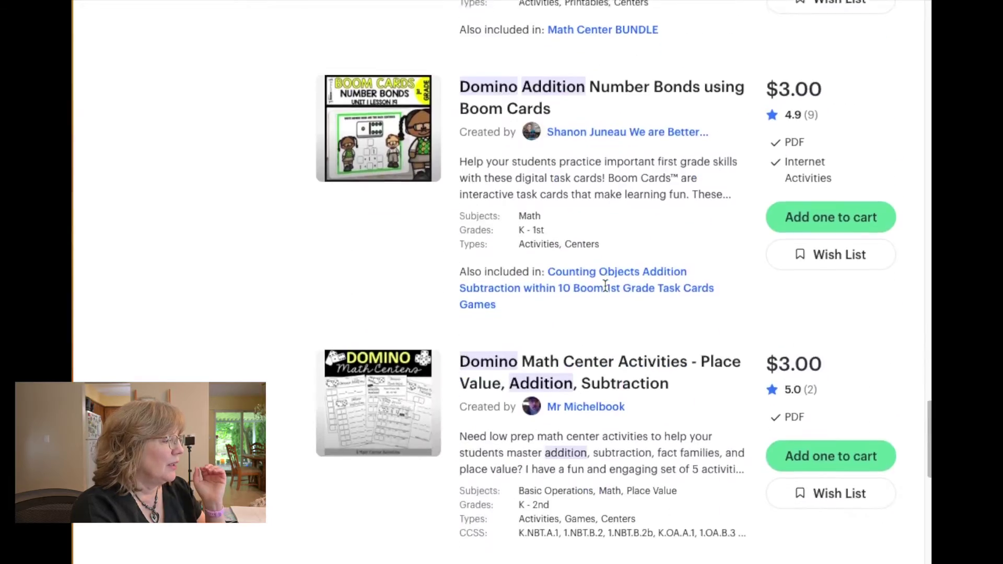
scroll(605, 286, down, 10)
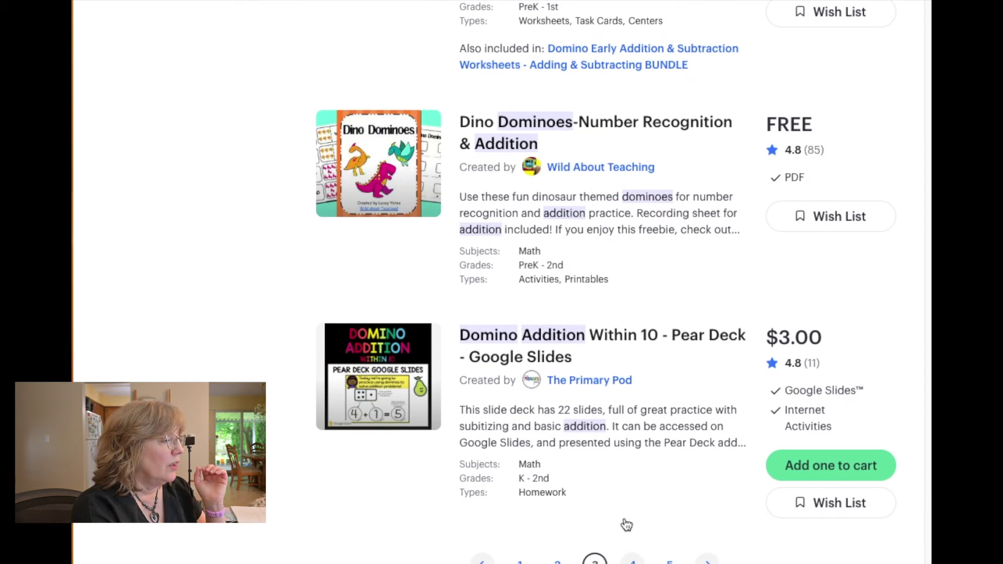
Step: Open results page 4 and look through all its products for the It's All Primary listing
click(632, 555)
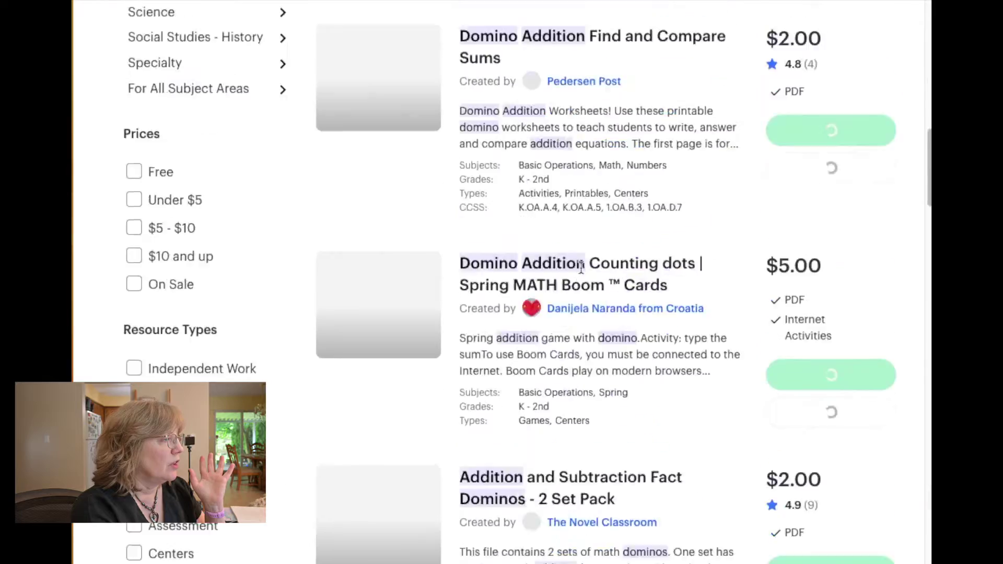
scroll(581, 267, down, 15)
scroll(581, 268, down, 5)
scroll(581, 268, up, 10)
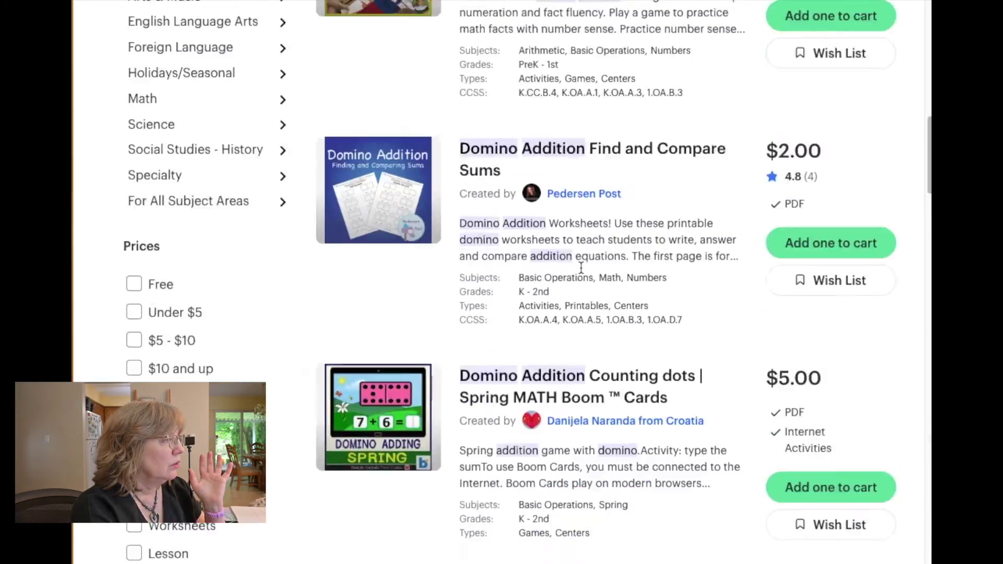
scroll(582, 268, up, 10)
scroll(581, 268, down, 20)
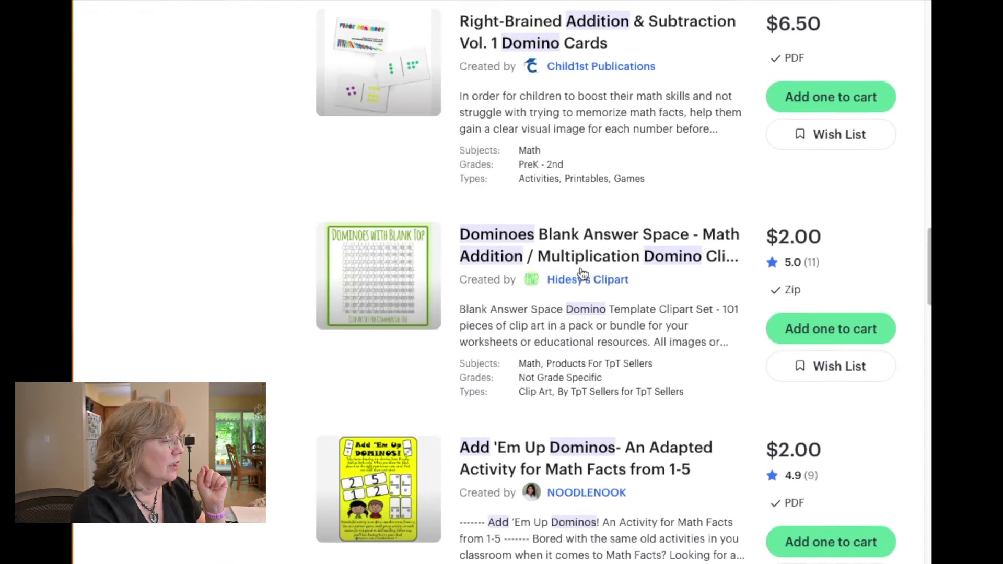
scroll(581, 269, down, 15)
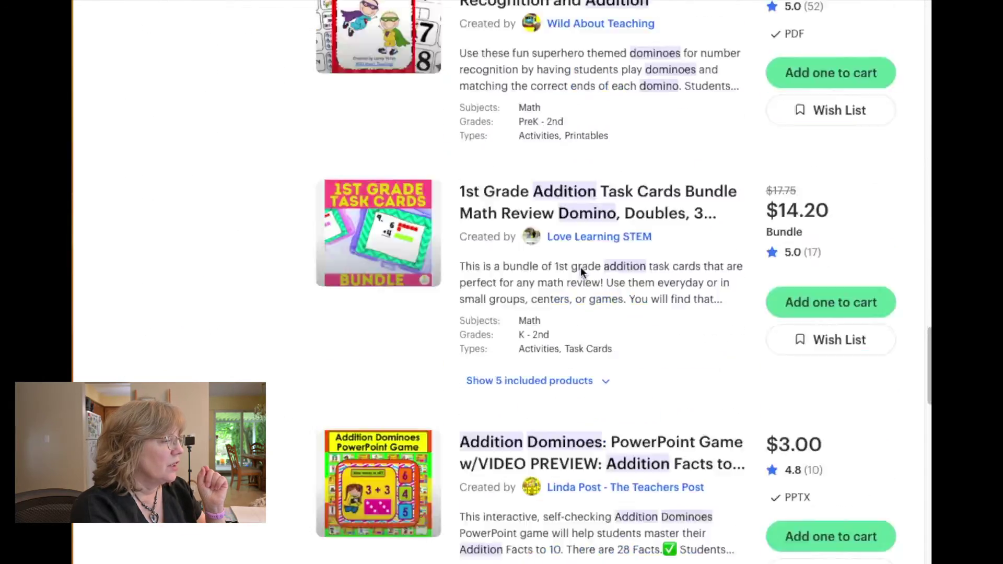
scroll(581, 267, down, 20)
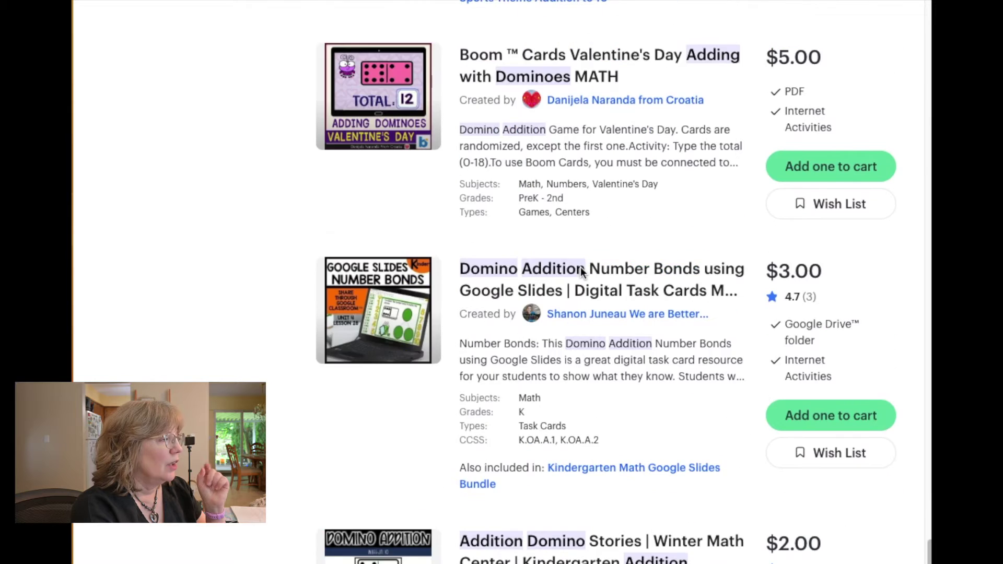
scroll(581, 268, down, 15)
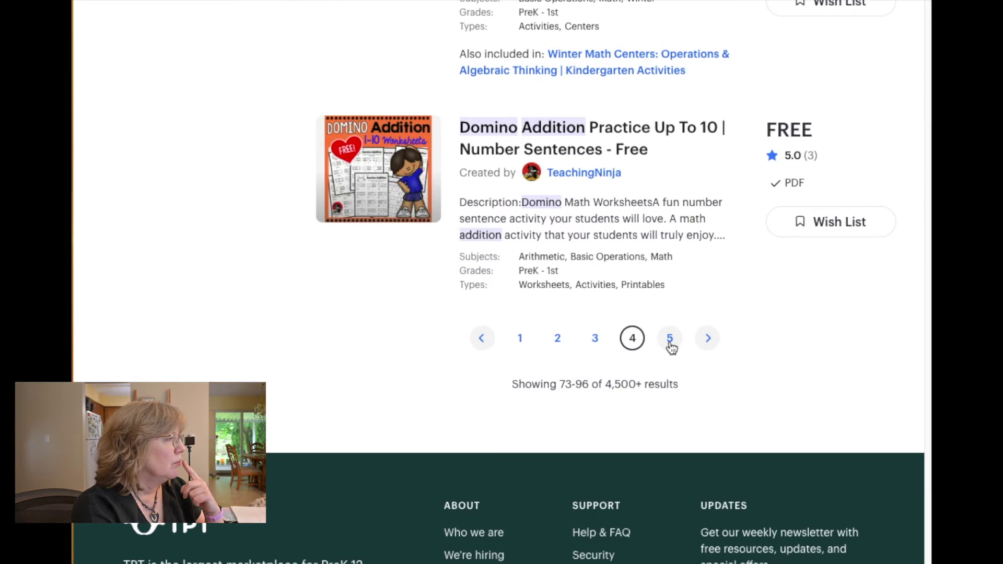
Step: Go to results page 5 and scan it for the It's All Primary listing
click(670, 341)
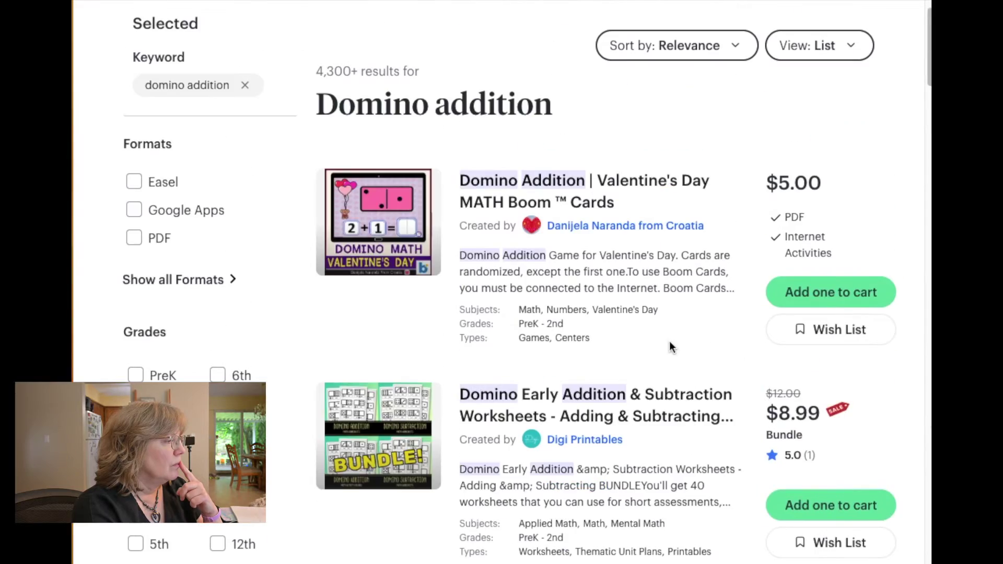
scroll(670, 341, down, 20)
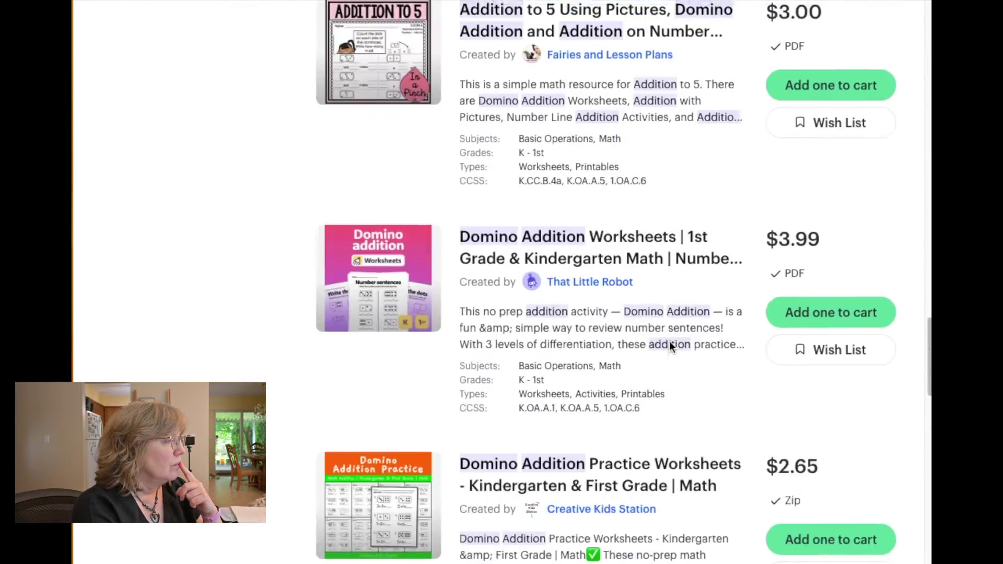
scroll(670, 341, down, 20)
scroll(670, 340, down, 20)
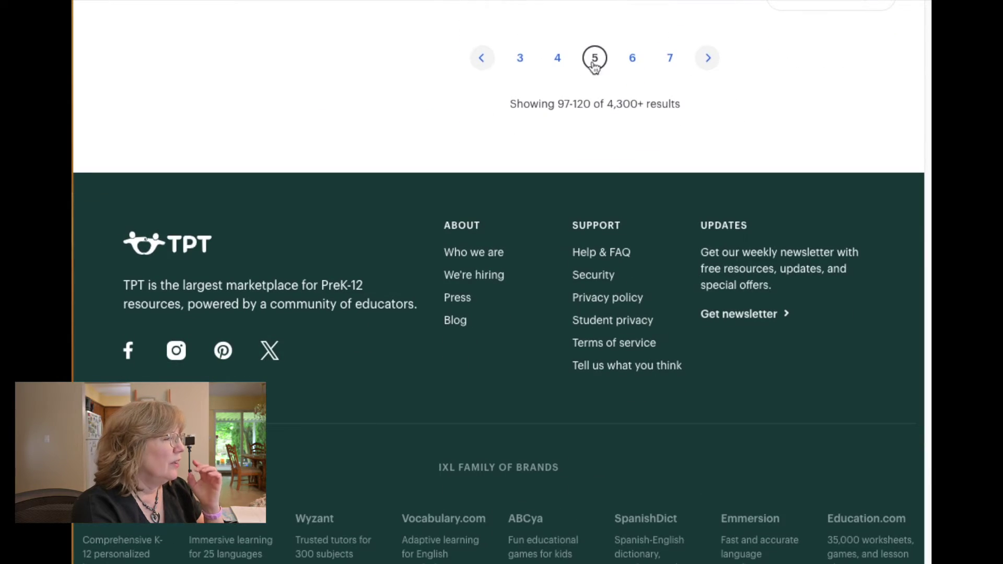
Step: Open results page 6 and locate the It's All Primary "Domino Addition to 12 | Introduction to Adding NO PREP" listing
click(637, 58)
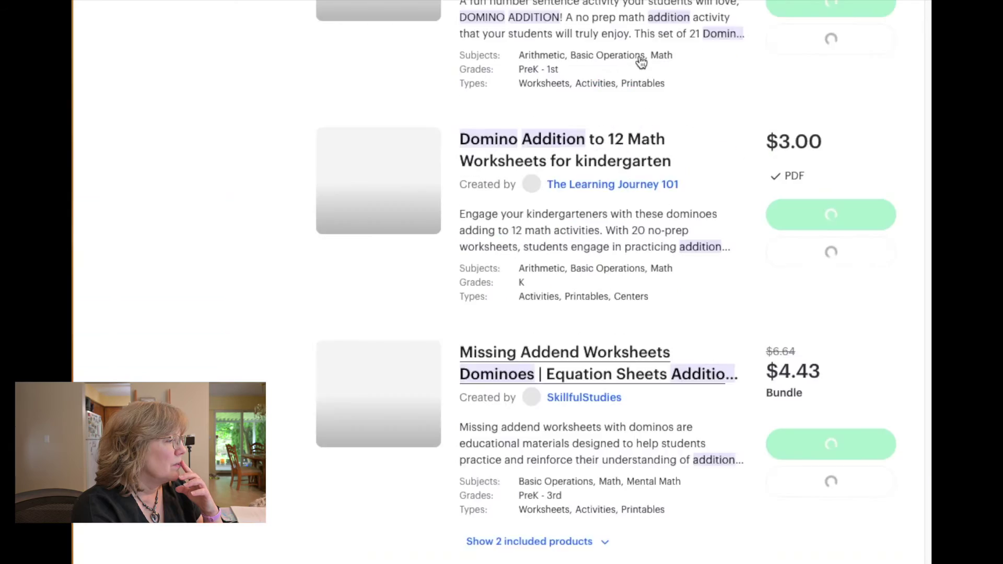
scroll(637, 100, down, 3)
scroll(636, 101, down, 12)
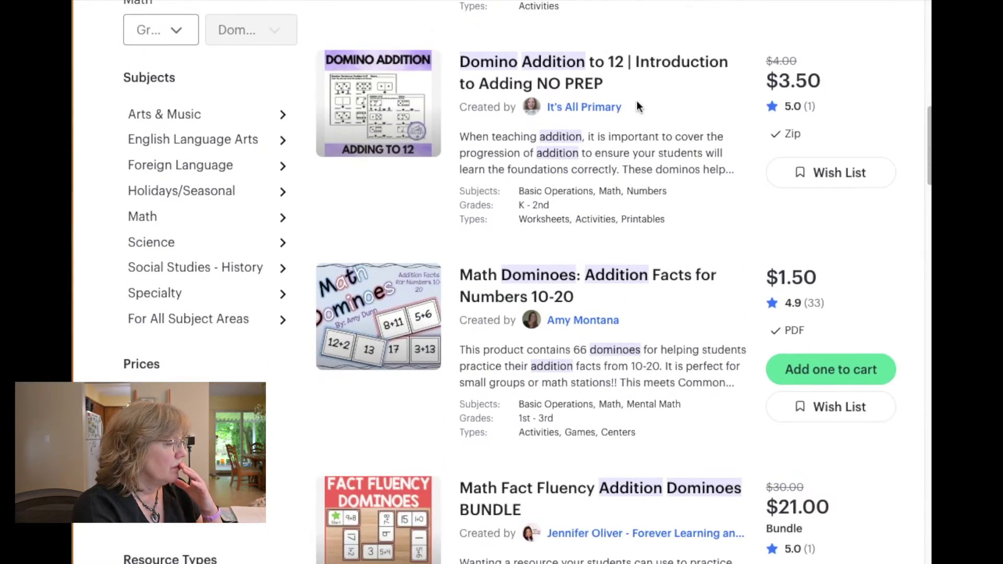
Step: Examine the competing products on results page 6 and compare their titles with the It's All Primary listing
scroll(637, 102, down, 20)
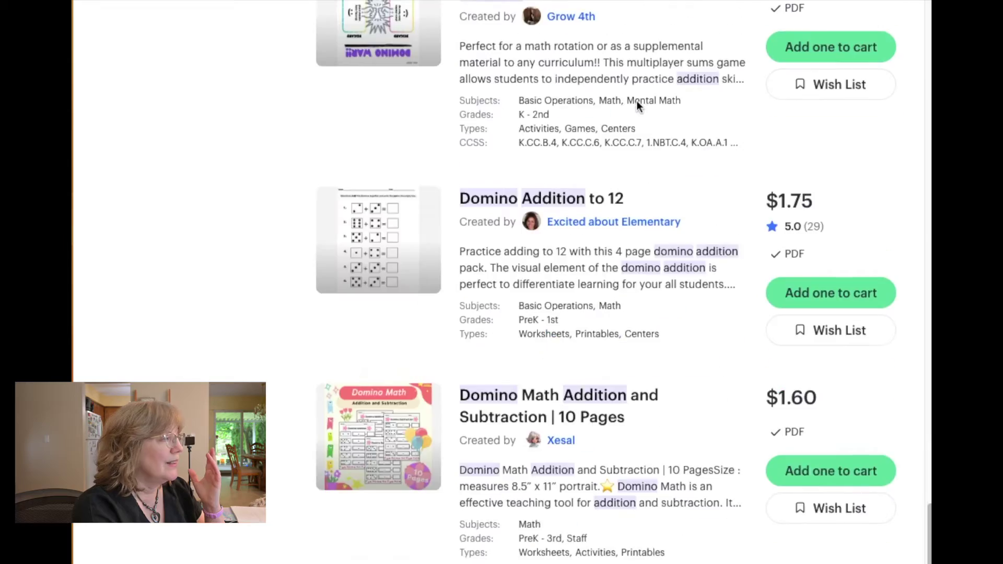
scroll(636, 100, down, 8)
scroll(636, 100, up, 10)
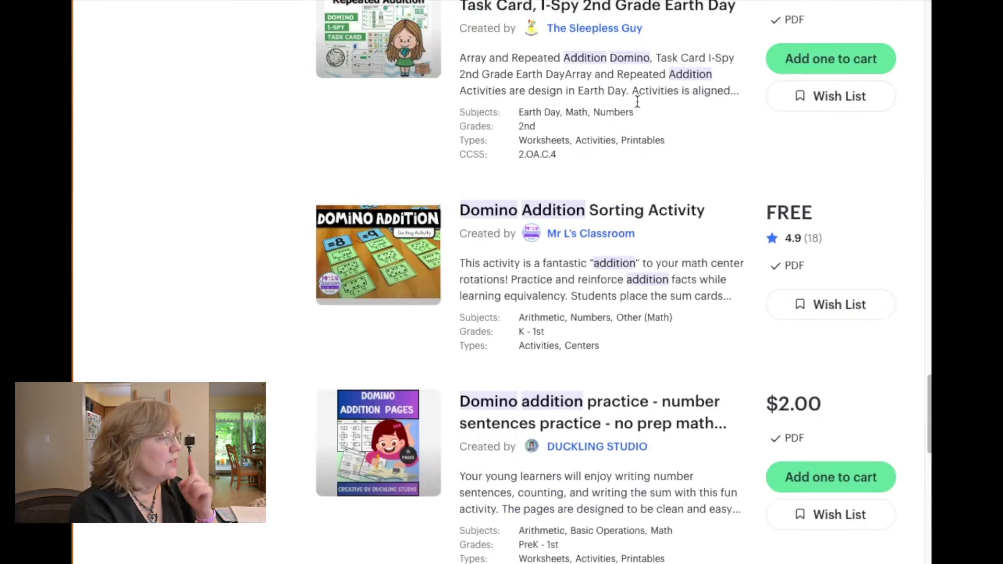
scroll(637, 102, up, 8)
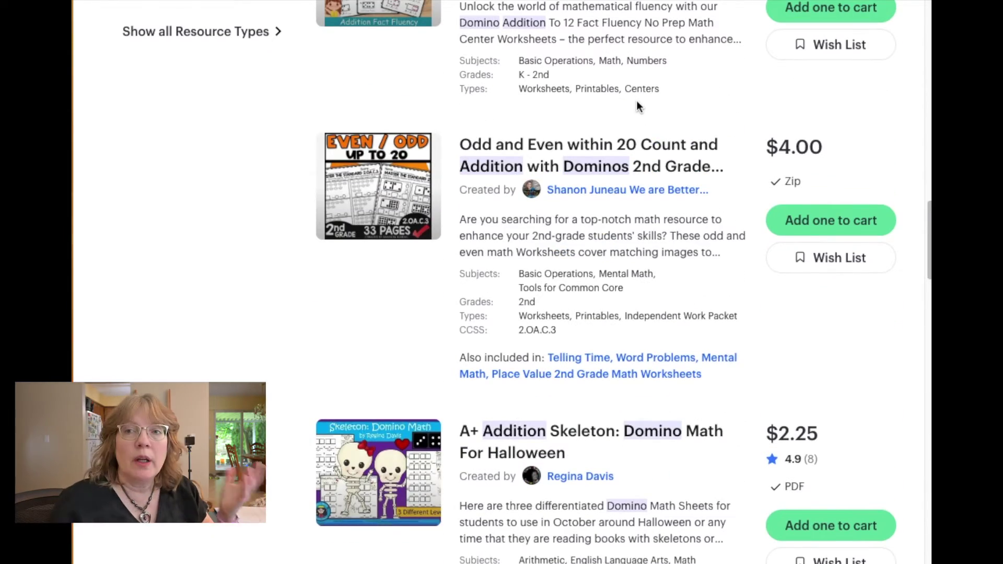
scroll(637, 106, up, 10)
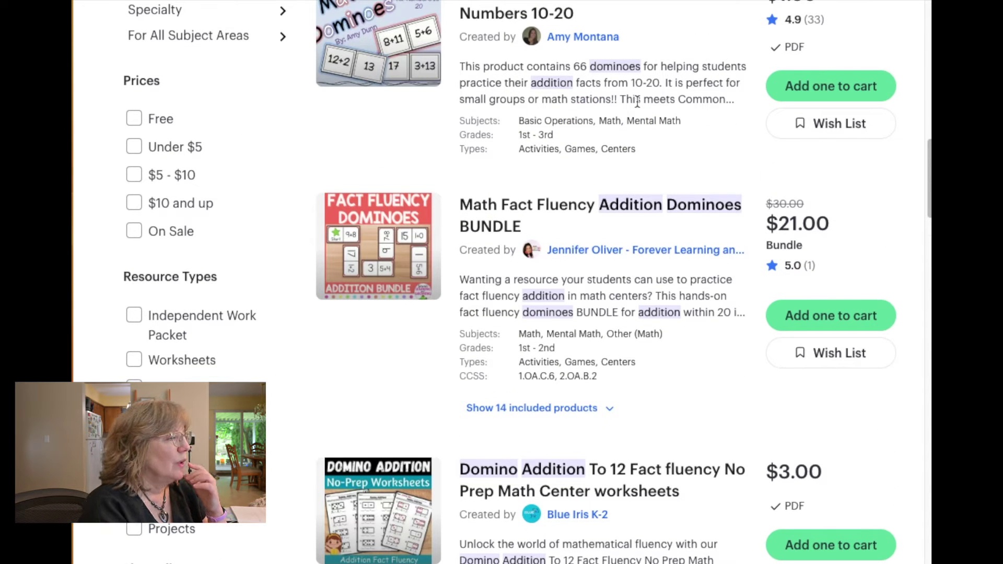
scroll(637, 101, up, 7)
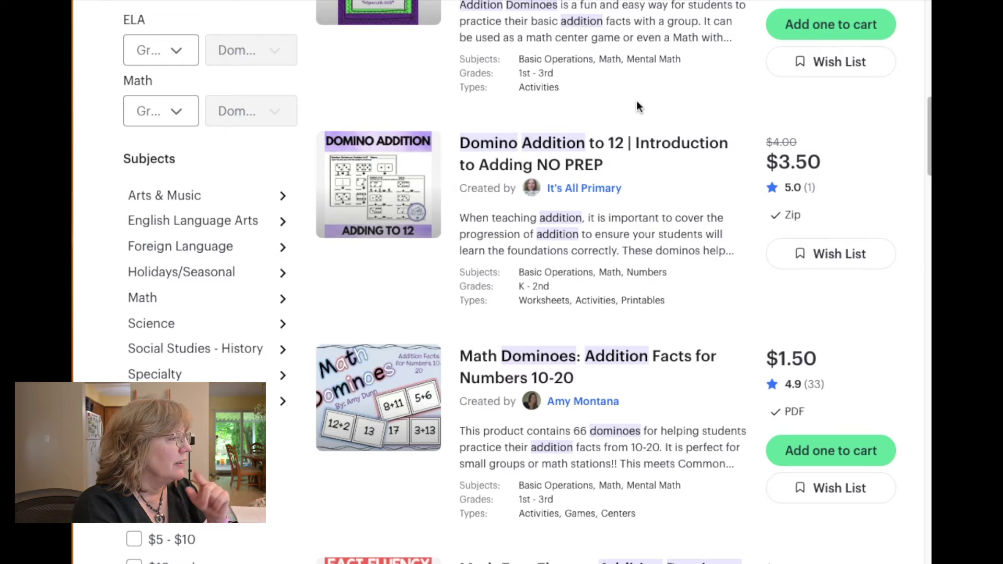
scroll(637, 106, up, 2)
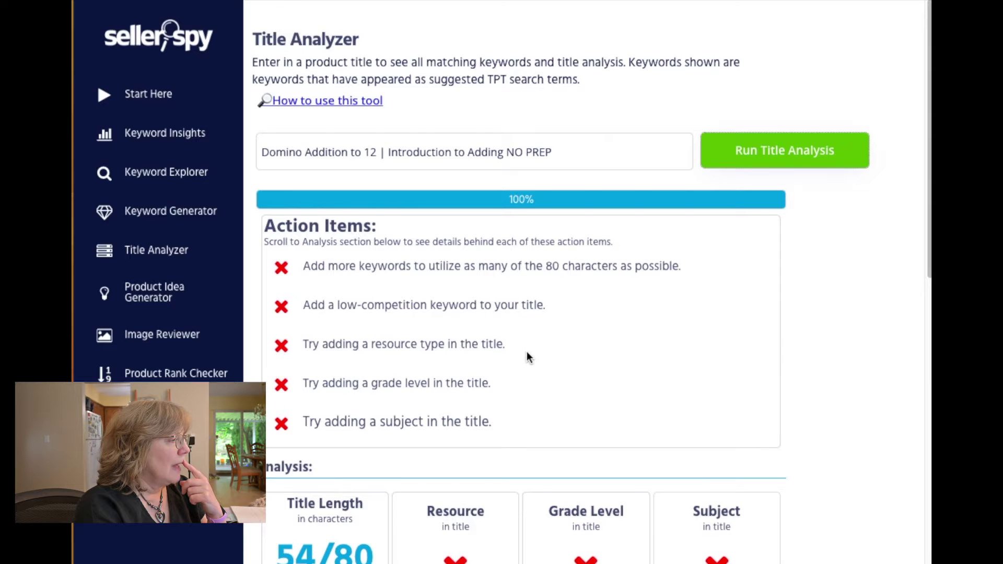
Step: Switch to Seller Spy's Title Analyzer and review the title's keyword competition and keyword breakdown again
scroll(527, 355, down, 10)
scroll(527, 352, down, 1)
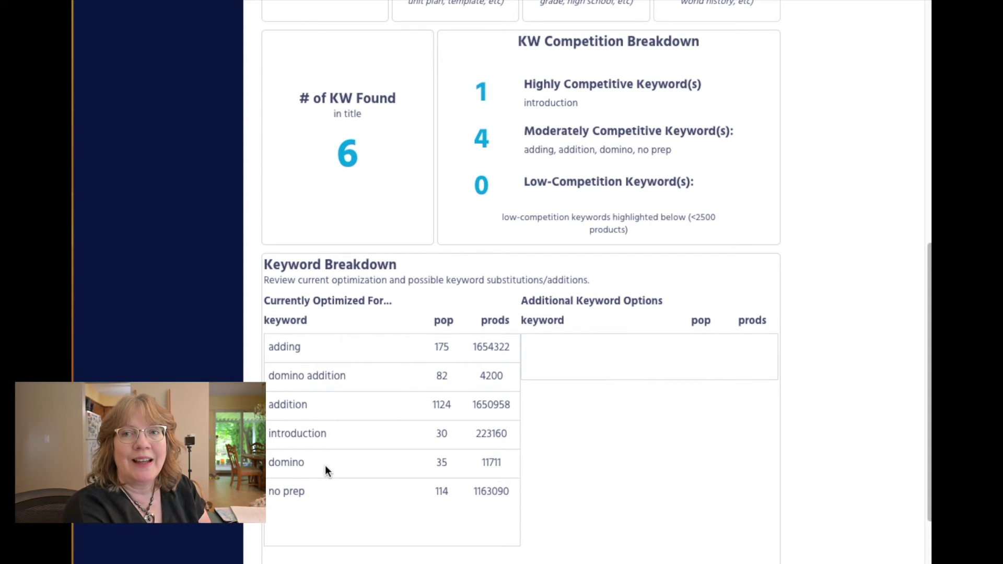
scroll(347, 387, up, 3)
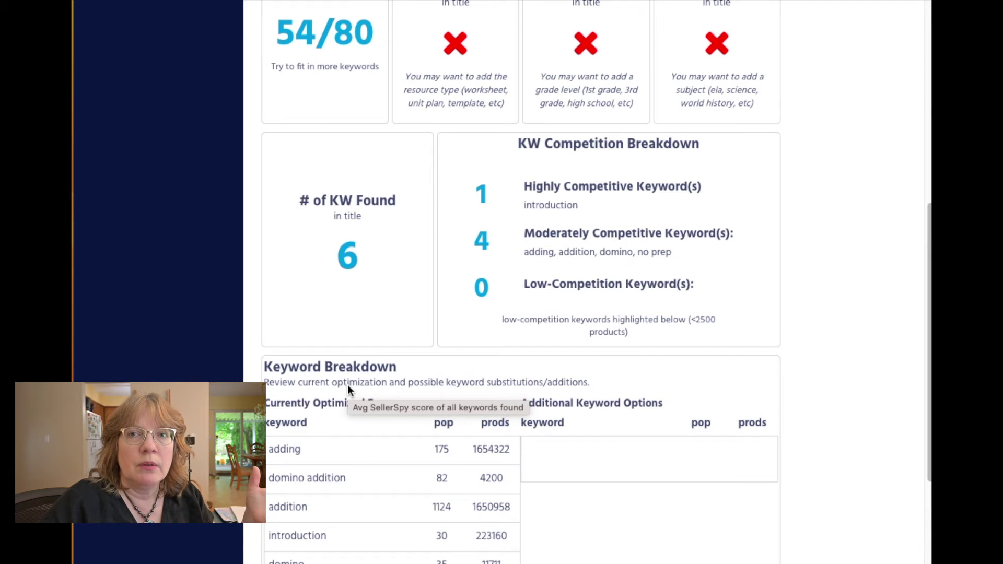
Step: Switch to TPT and search for "domino addition to 18"
scroll(348, 389, up, 5)
scroll(348, 389, up, 5)
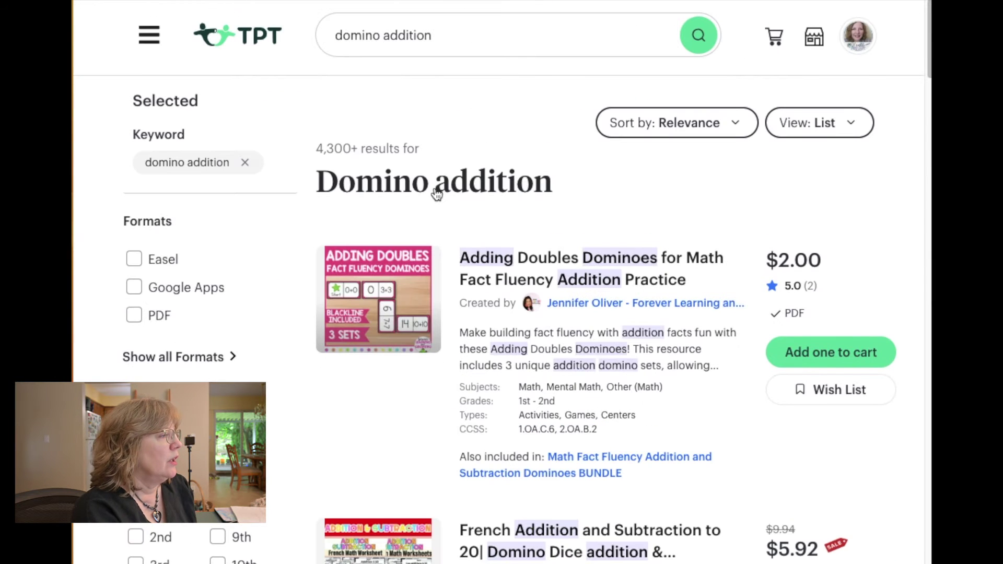
click(448, 38)
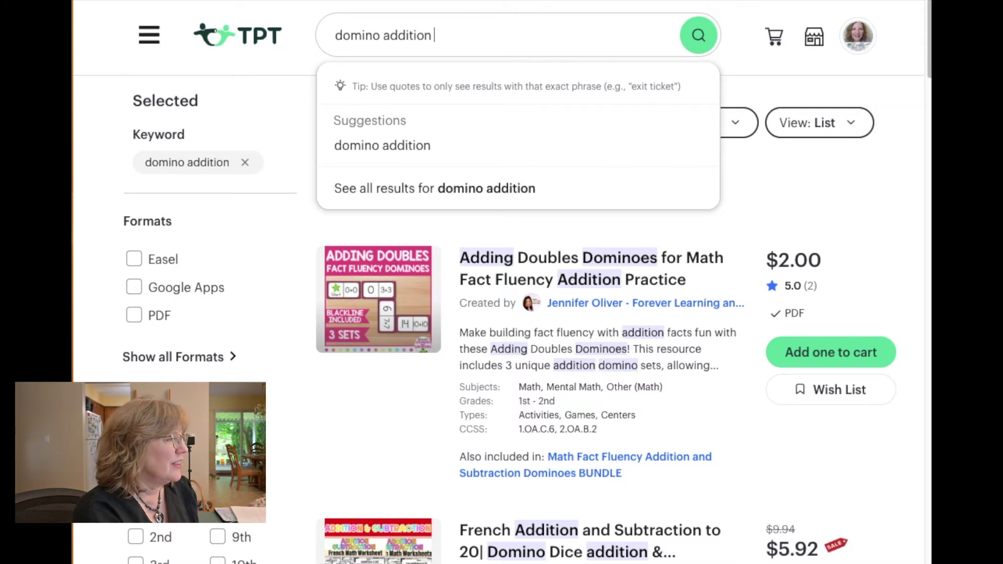
text(to 18)
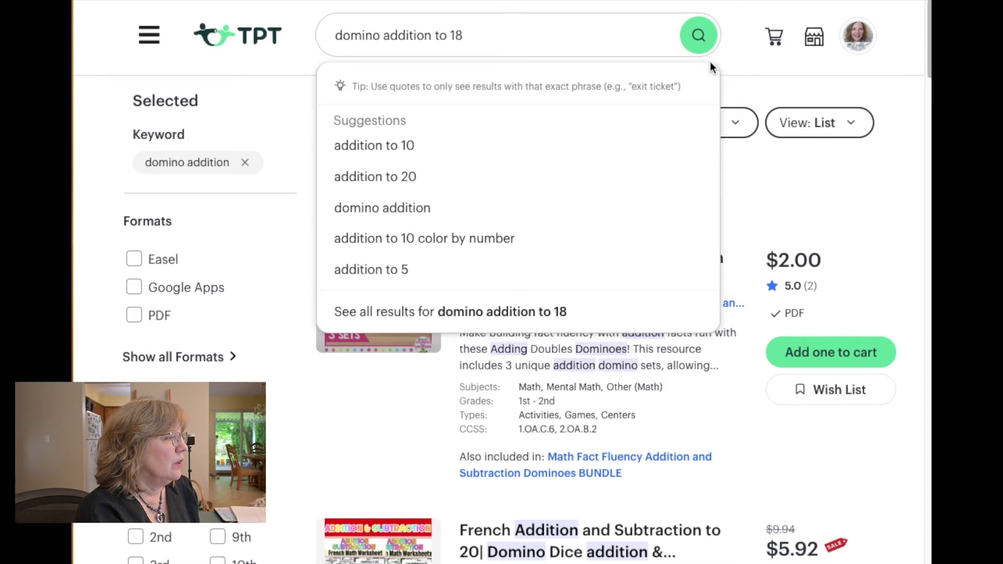
click(699, 35)
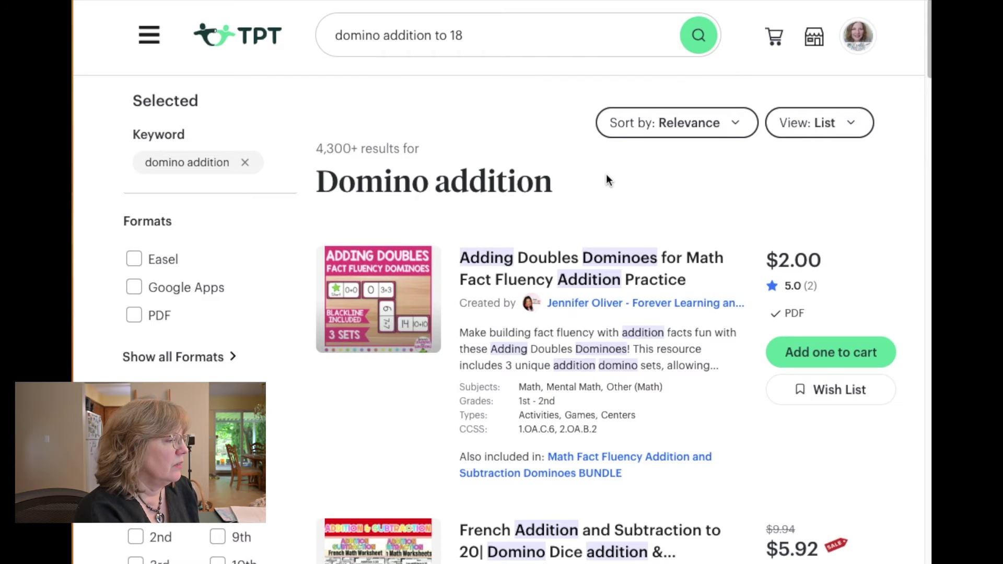
Step: Scan the "domino addition to 18" results page for the It's All Primary listing and compare the competing product titles
scroll(606, 179, down, 1)
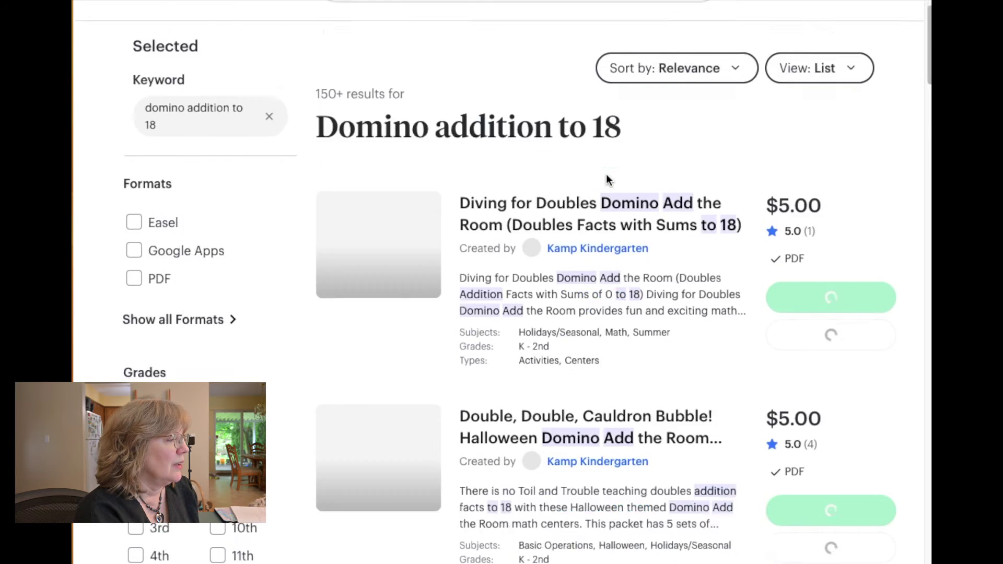
scroll(606, 178, down, 11)
scroll(606, 178, down, 13)
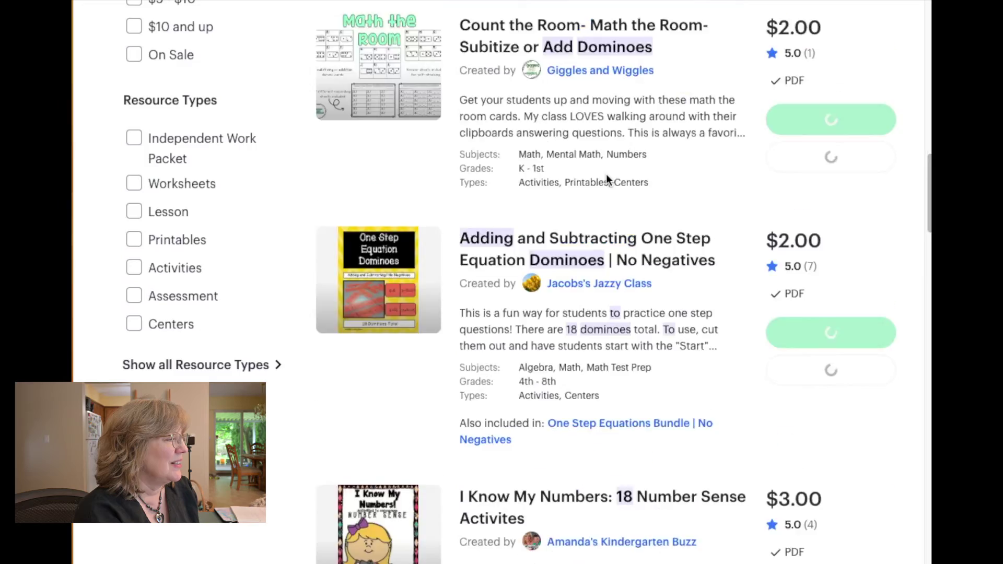
scroll(606, 179, down, 20)
scroll(607, 179, down, 20)
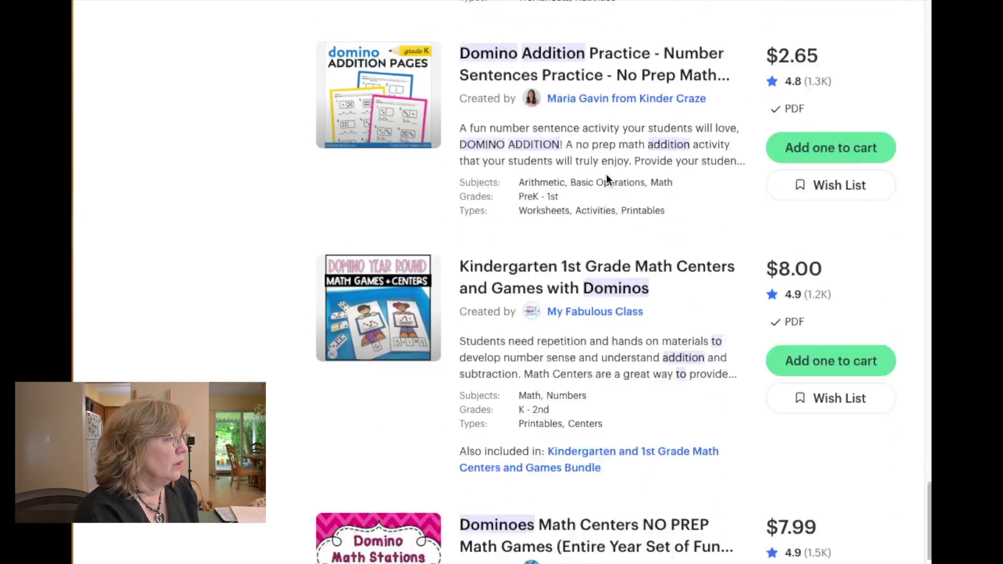
scroll(606, 174, down, 20)
scroll(606, 174, up, 20)
scroll(606, 174, up, 20)
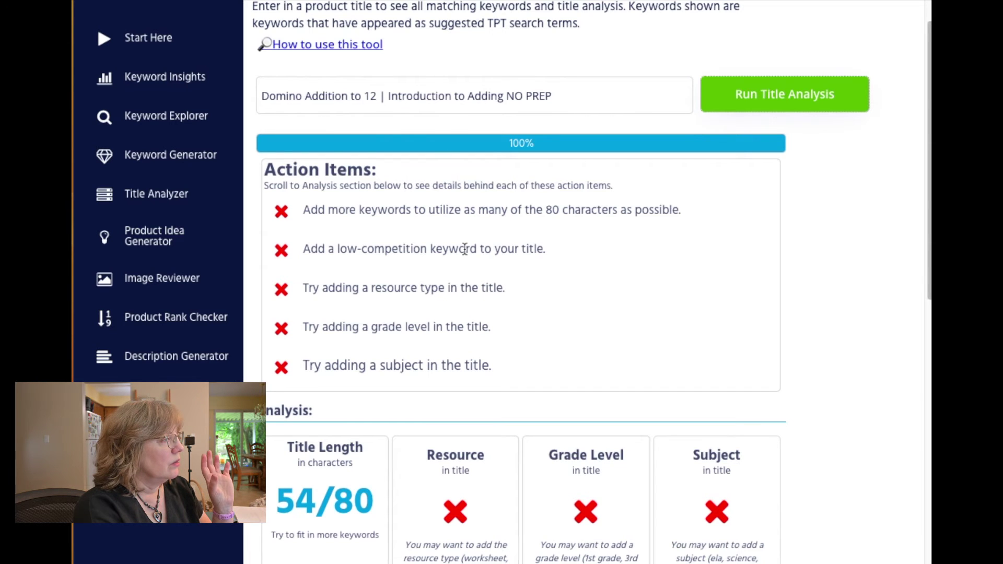
Step: Switch to Seller Spy's Title Analyzer and review the domino title's action items, title checks and keyword competition
scroll(464, 246, up, 1)
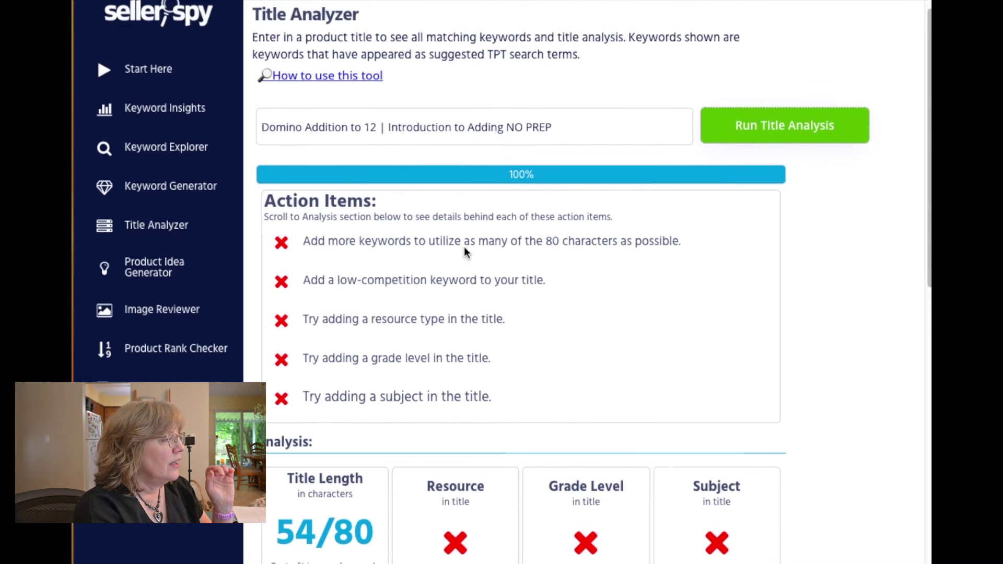
scroll(523, 343, down, 1)
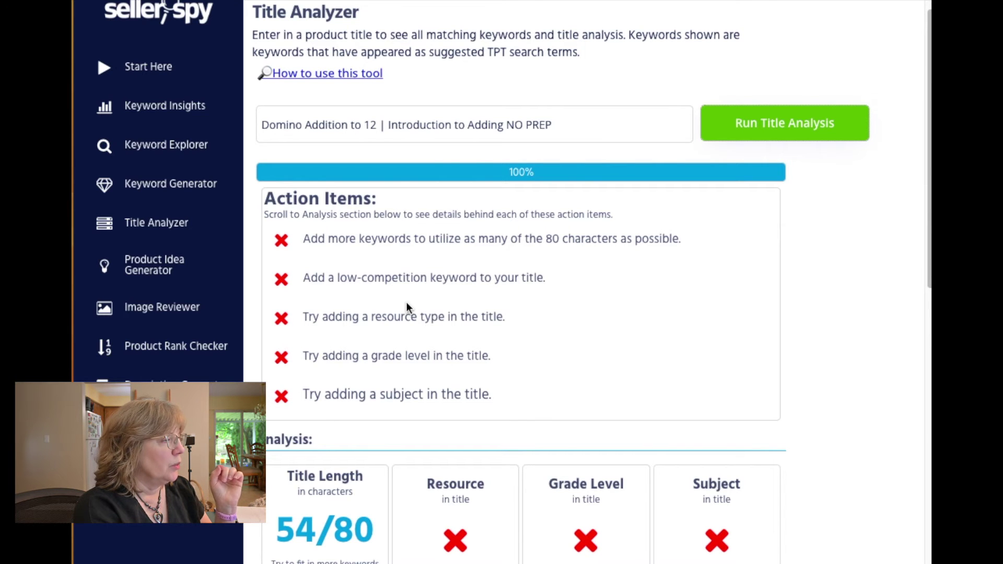
scroll(407, 307, down, 2)
scroll(408, 308, down, 8)
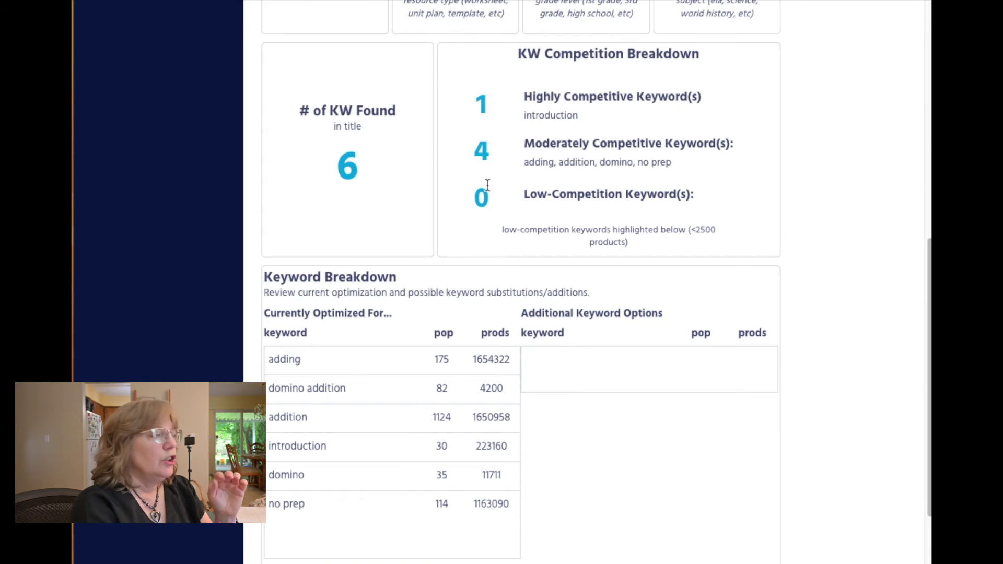
scroll(505, 209, up, 6)
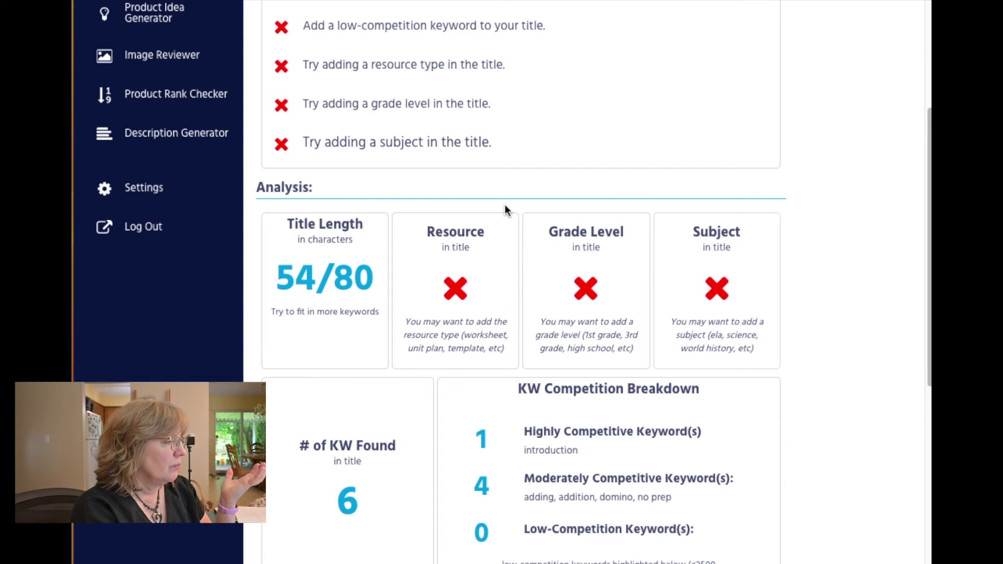
scroll(366, 486, down, 6)
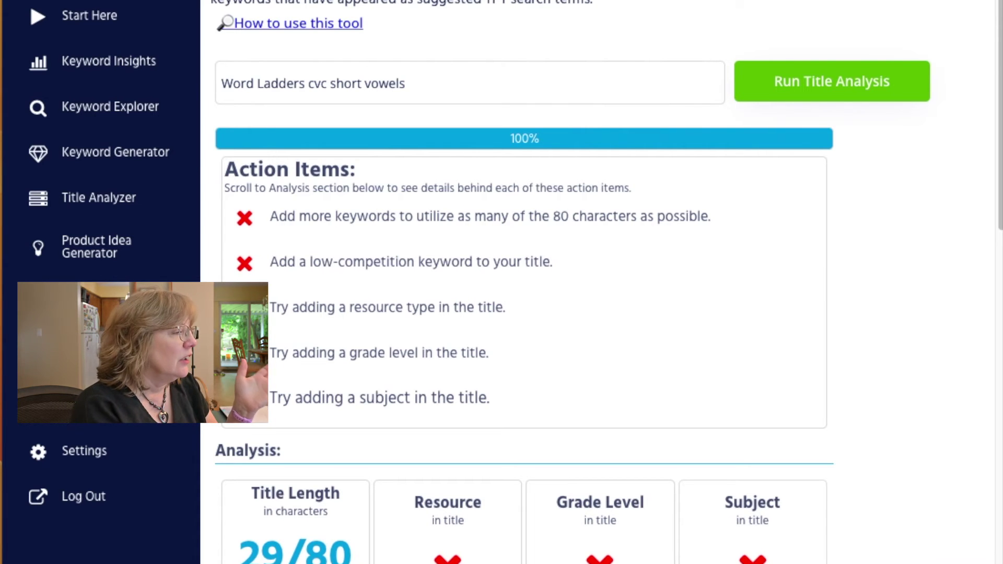
Step: Examine the title length, keyword competition and keyword breakdown in the analysis of "Word Ladders cvc short vowels"
scroll(294, 528, down, 2)
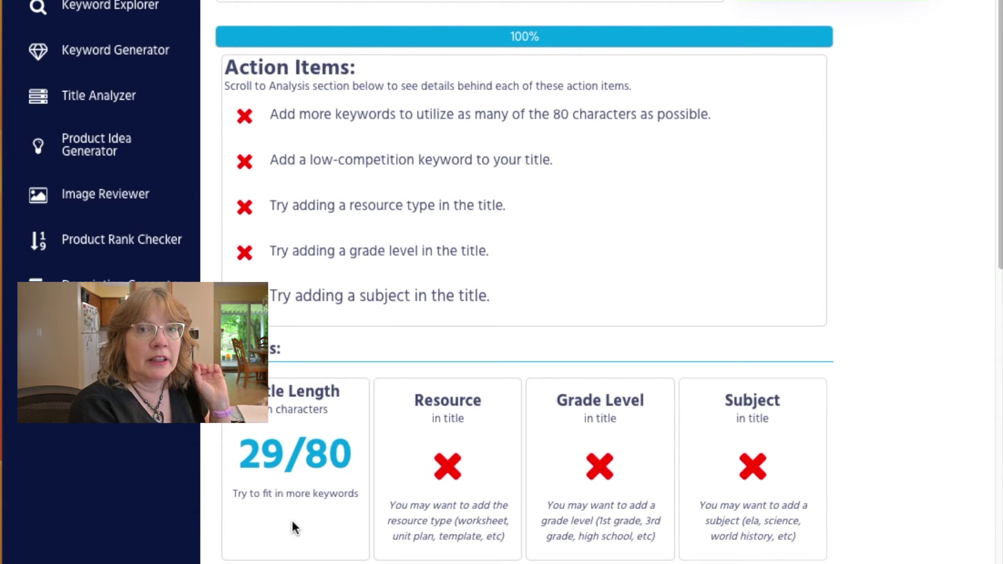
scroll(296, 528, down, 5)
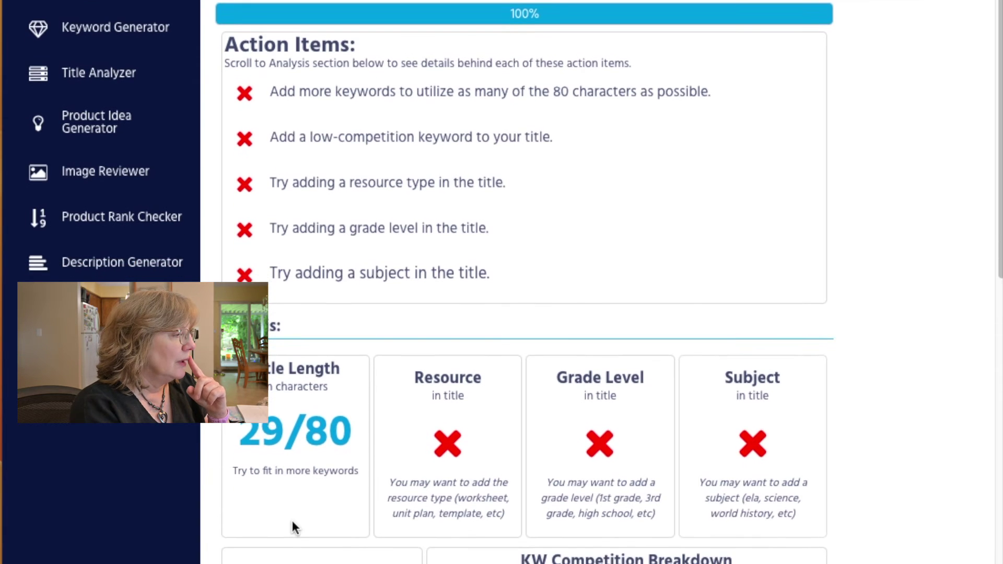
scroll(295, 528, down, 3)
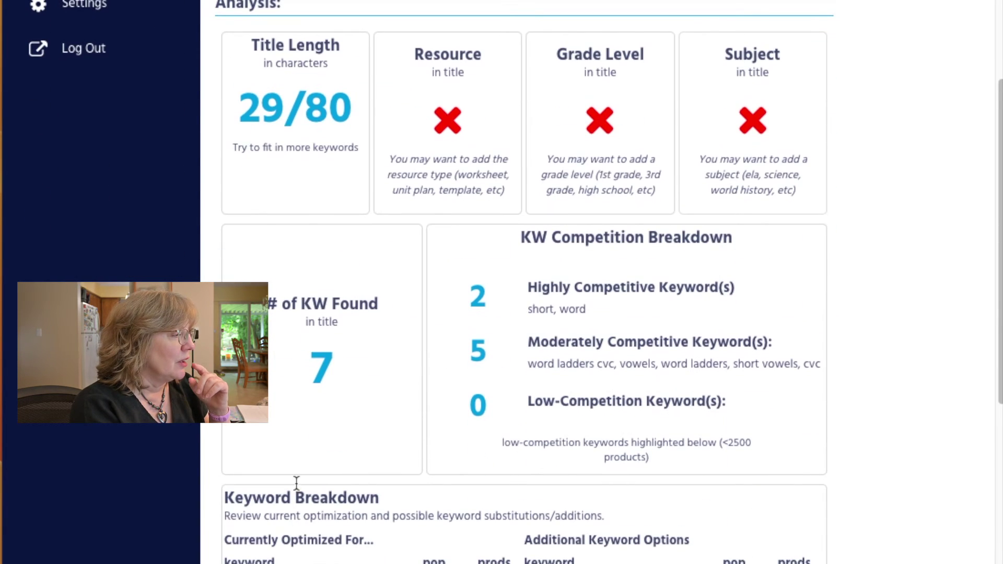
scroll(385, 387, up, 7)
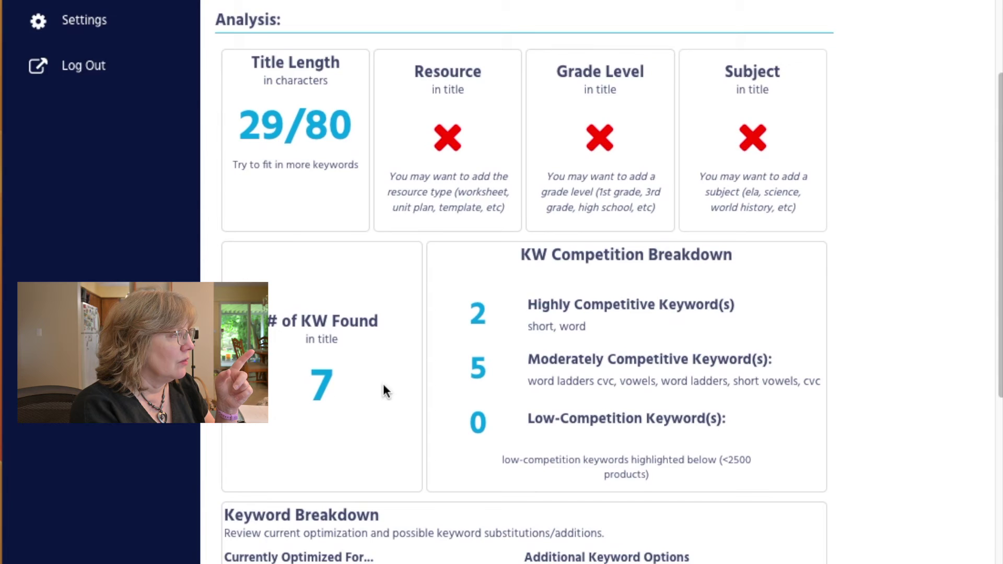
scroll(385, 388, down, 5)
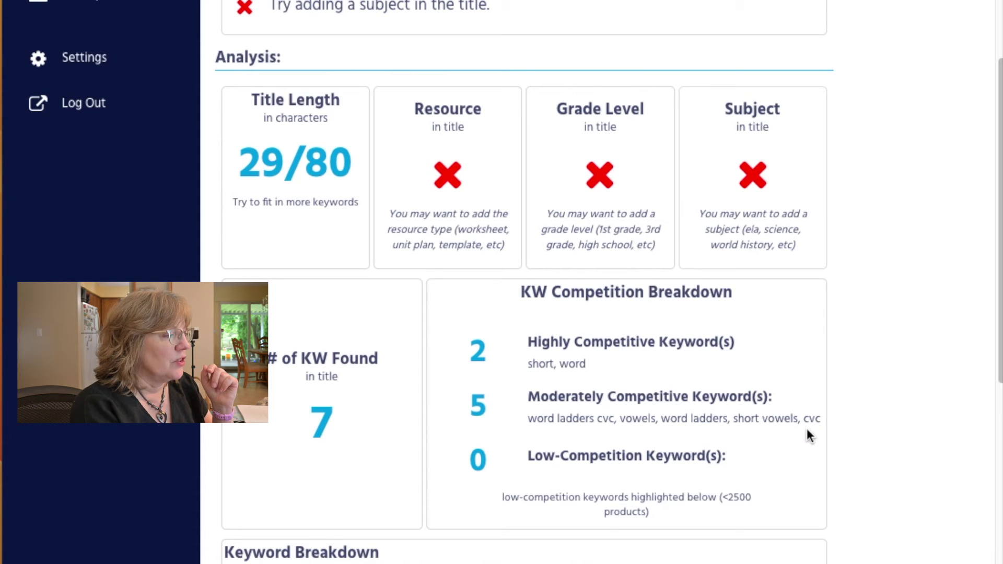
scroll(826, 430, down, 5)
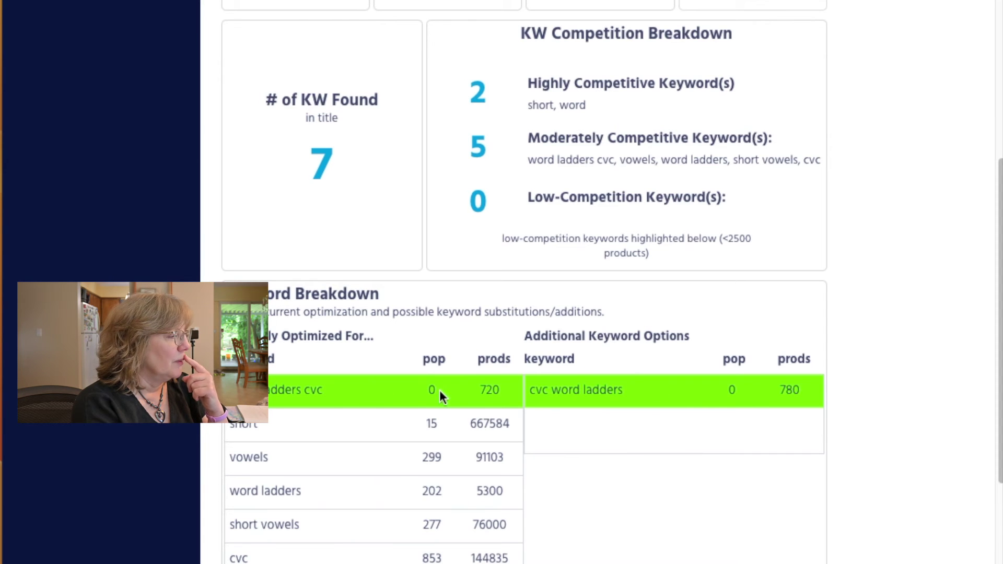
Step: Return to the action items for the word ladders title and review the suggested additions
scroll(452, 477, up, 8)
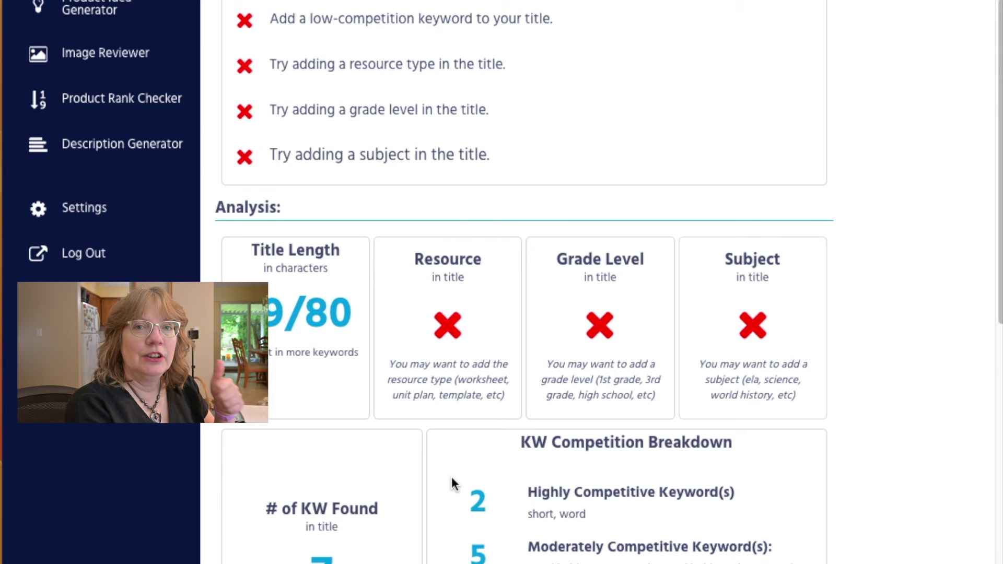
scroll(451, 477, up, 4)
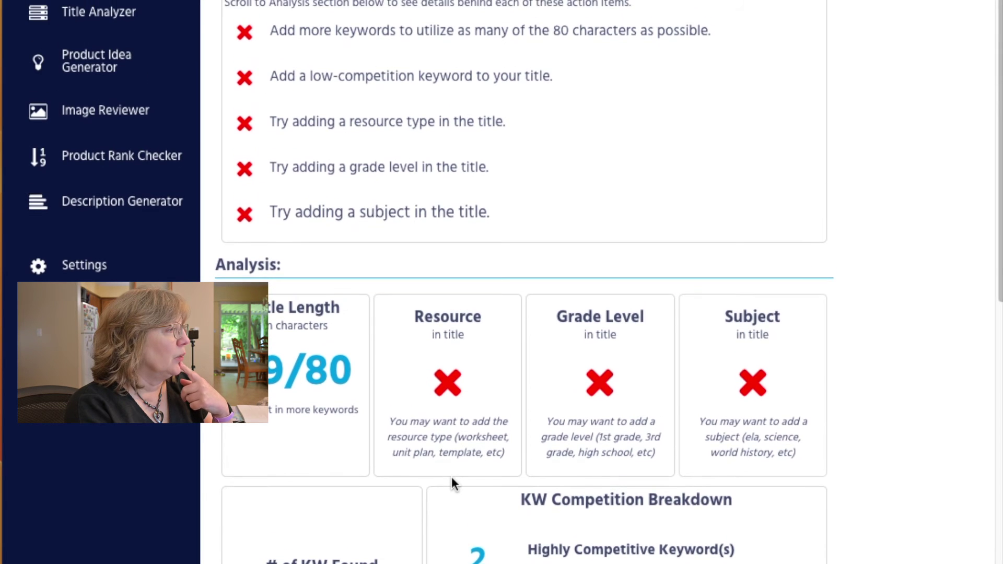
scroll(452, 476, up, 1)
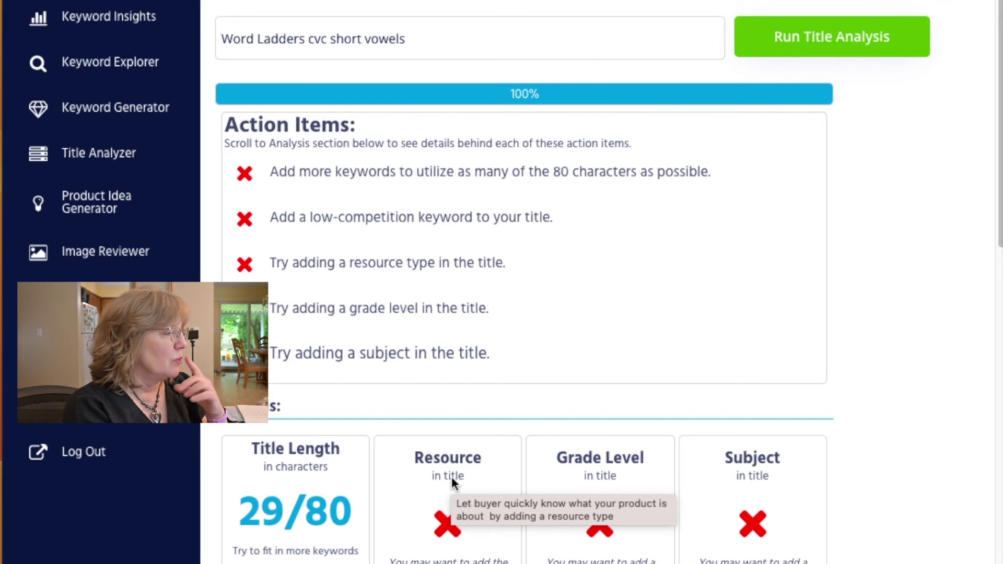
scroll(531, 368, up, 1)
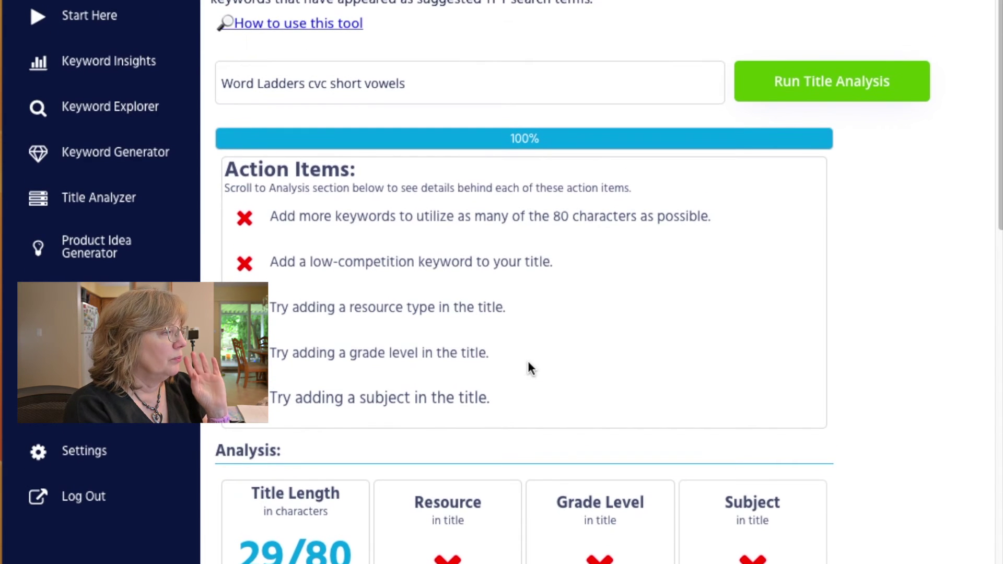